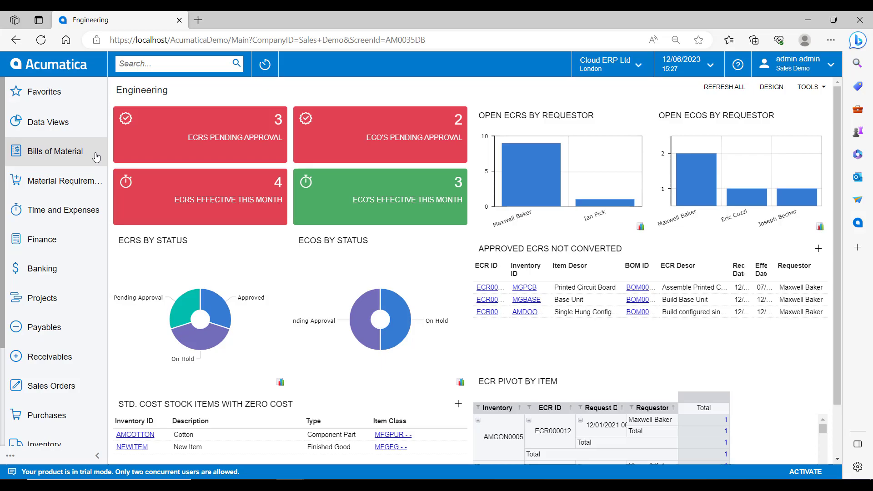
Open the Bills of Material workspace and reveal all links, including Overhead, Tools, Mass Change and Preferences.
{"action": "left_click", "coordinate": [96, 156]}
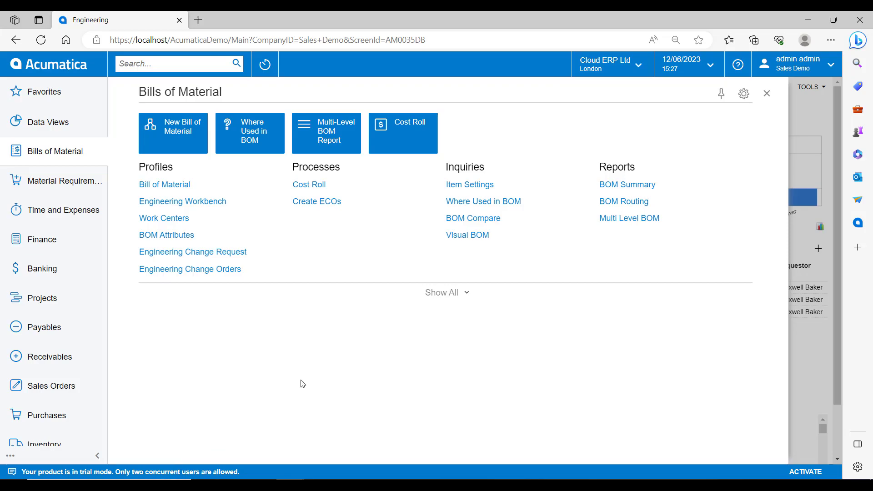
{"action": "left_click", "coordinate": [440, 295]}
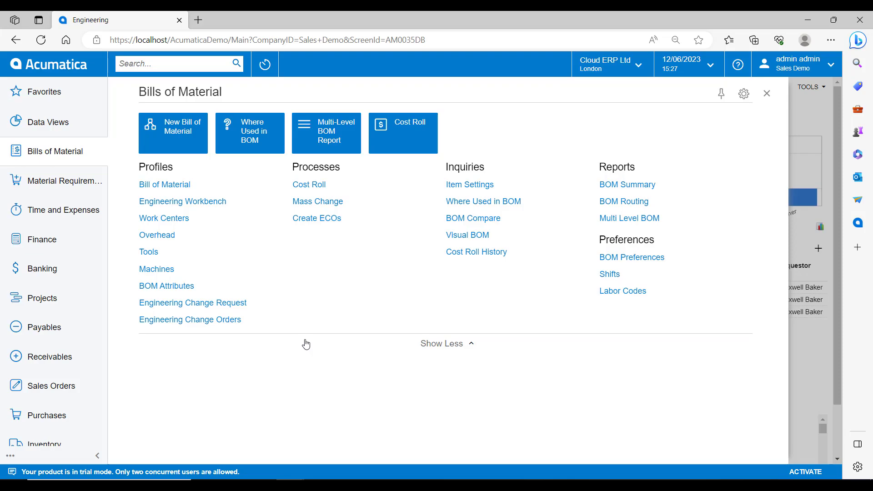
Open the Bill of Material list showing the 20 active BOM records.
{"action": "left_click", "coordinate": [175, 184]}
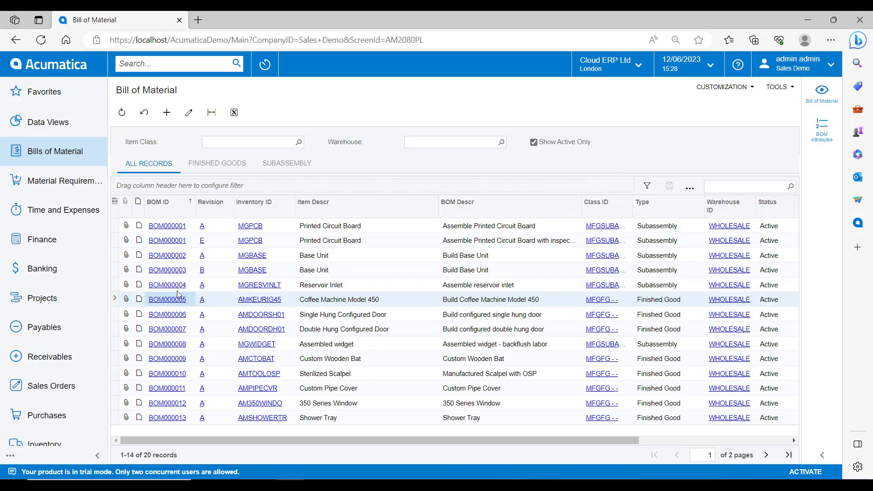
Open BOM000005 revision A, Build Coffee Machine Model 450, with its Assembly, Inspection and Packaging operations.
{"action": "left_click", "coordinate": [166, 300]}
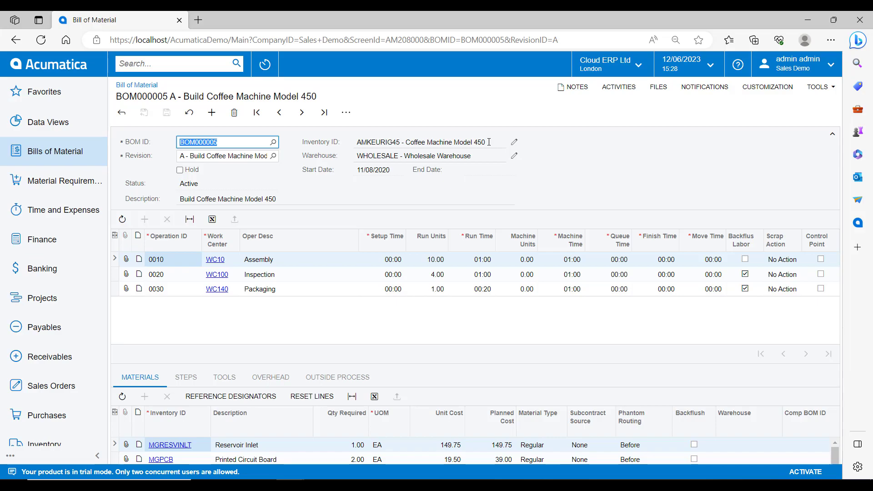
{"action": "left_click", "coordinate": [489, 142]}
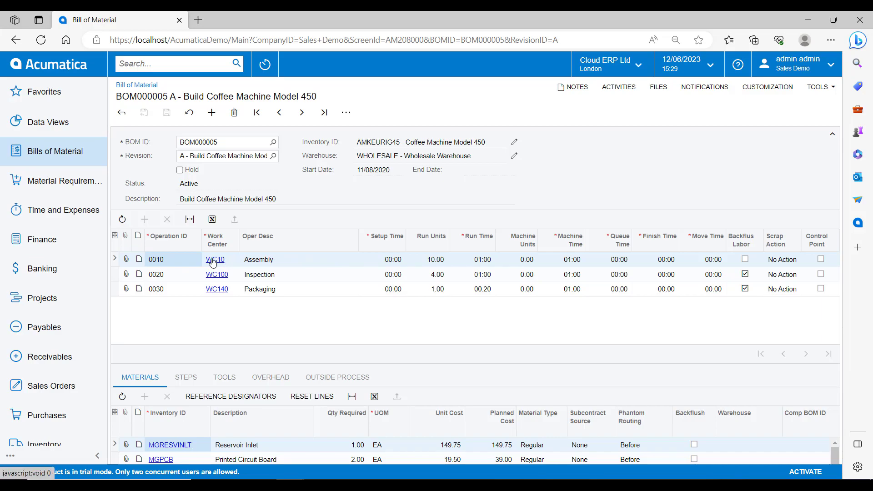
Open work center WC10 - Assembly and review its shifts, machines and capacity basis options.
{"action": "left_click", "coordinate": [213, 262]}
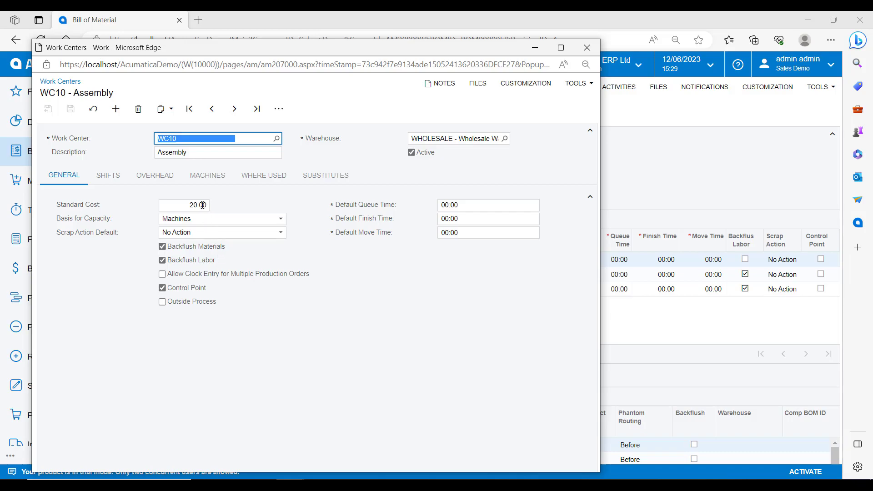
{"action": "left_click", "coordinate": [121, 177]}
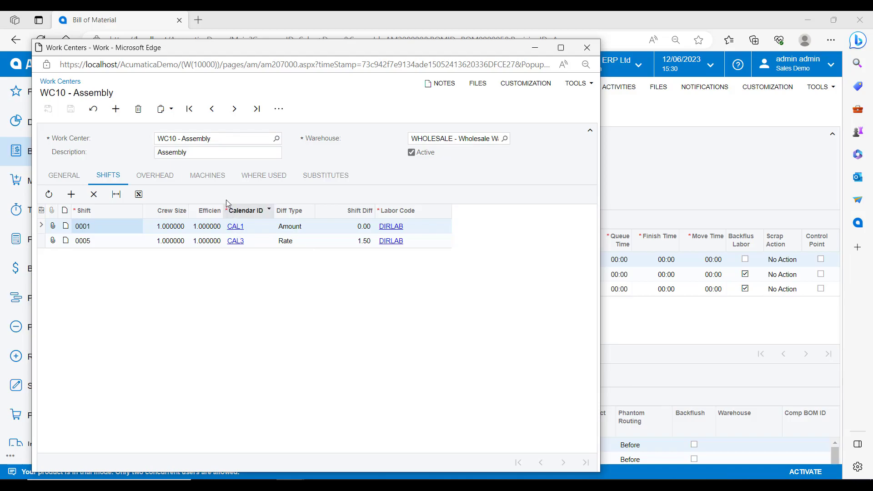
{"action": "left_click", "coordinate": [218, 179]}
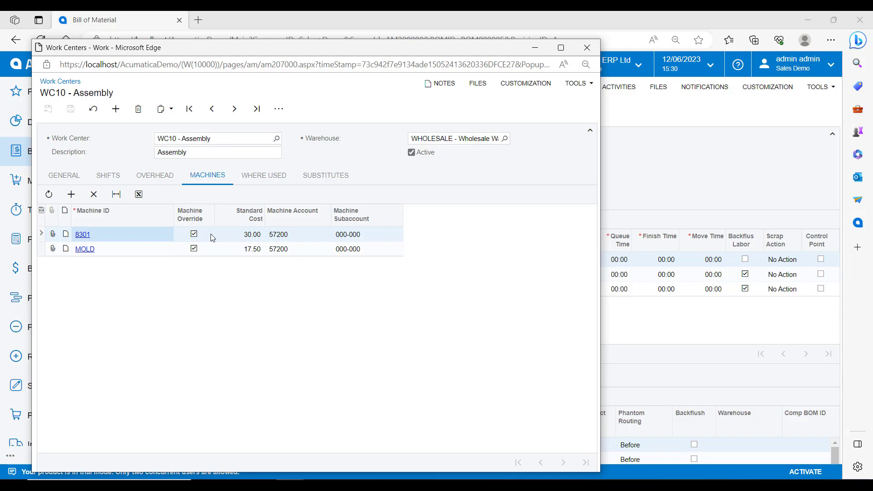
{"action": "left_click", "coordinate": [68, 176]}
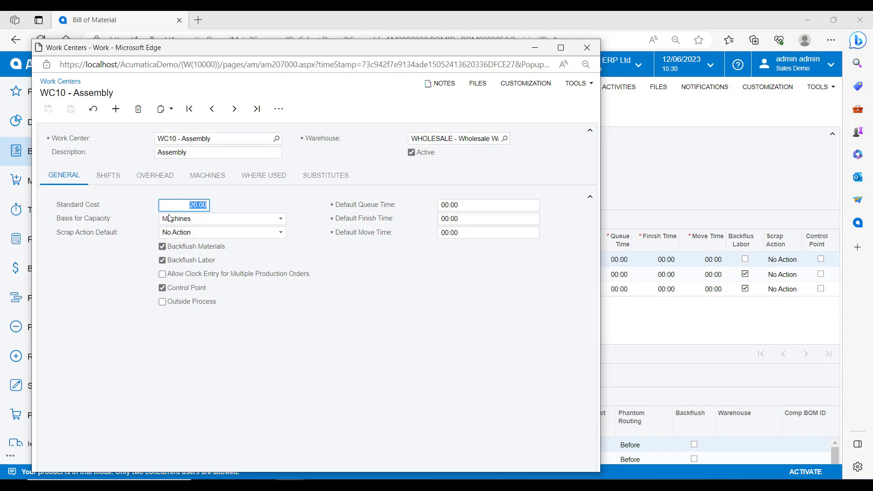
{"action": "left_click", "coordinate": [227, 221]}
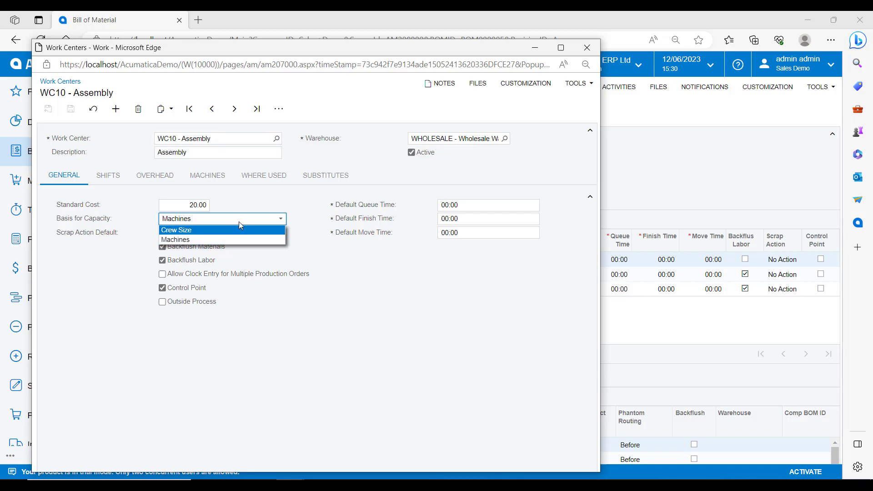
Check where WC10 is used and view its ADMIN overhead, Fixed with factor 2.5.
{"action": "left_click", "coordinate": [266, 176]}
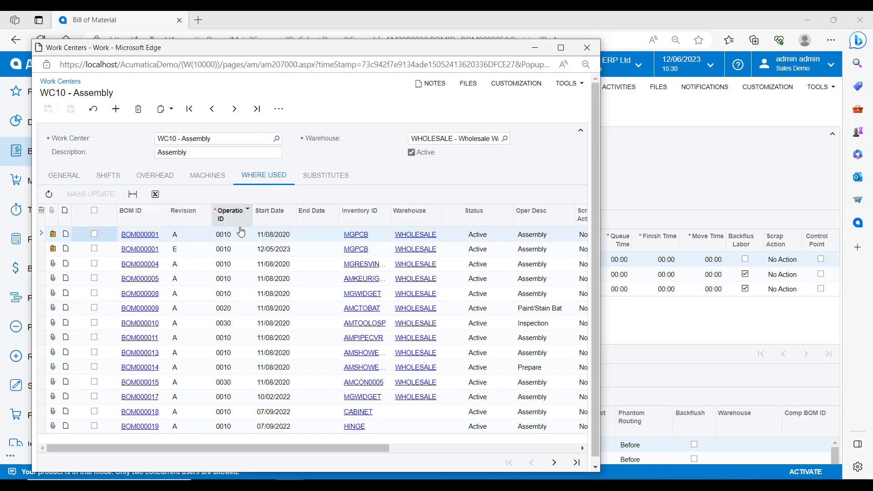
{"action": "right_click", "coordinate": [240, 300]}
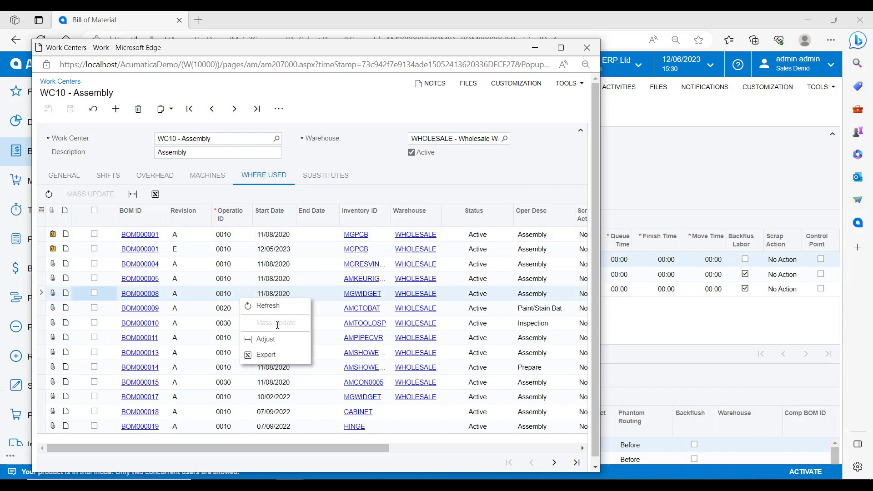
{"action": "left_click", "coordinate": [319, 339]}
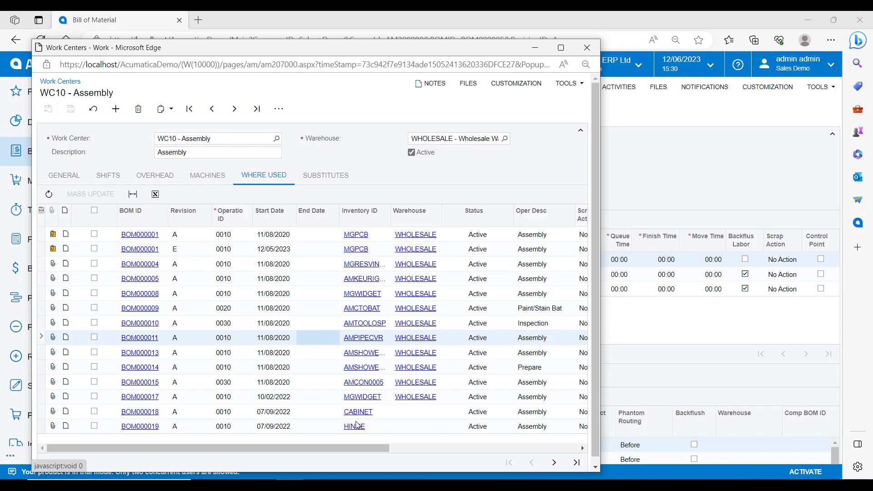
{"action": "left_click", "coordinate": [156, 180]}
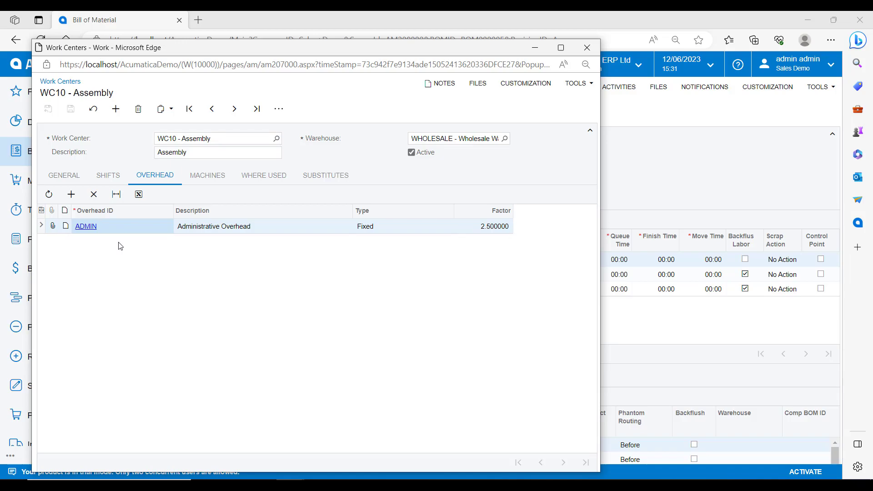
{"action": "left_click", "coordinate": [86, 226]}
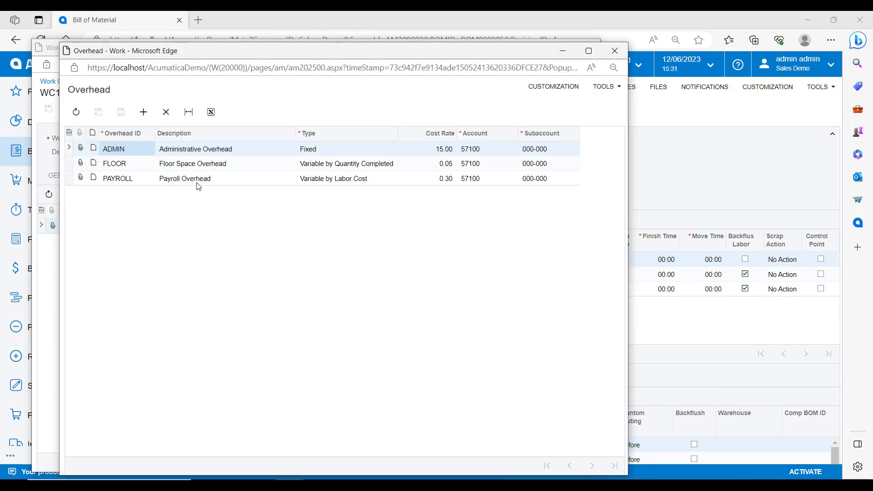
{"action": "left_click", "coordinate": [328, 150]}
{"action": "left_click", "coordinate": [385, 149]}
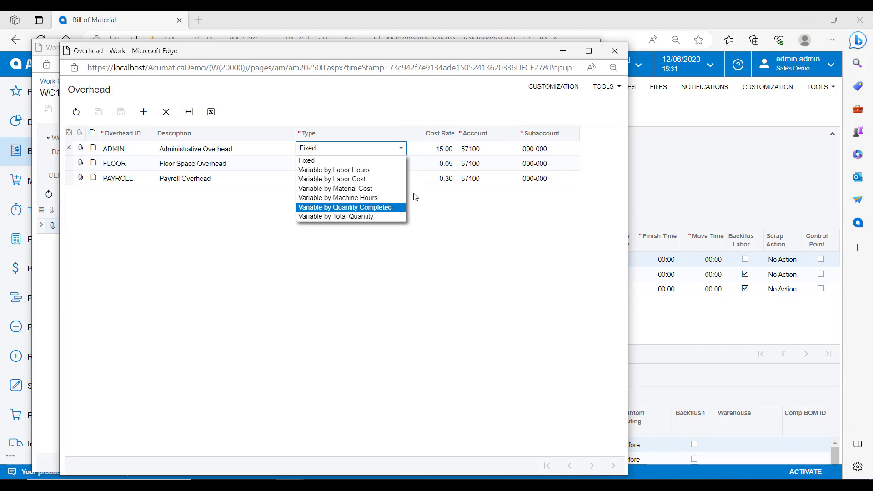
{"action": "left_click", "coordinate": [475, 232]}
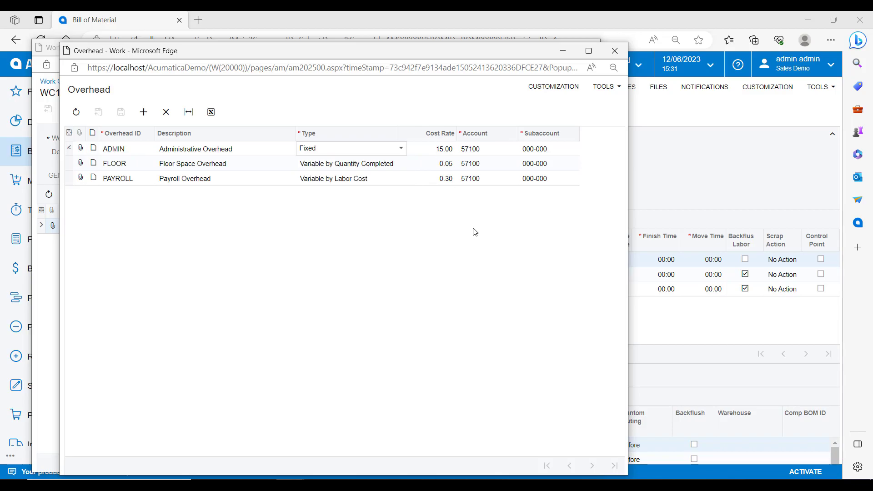
{"action": "left_click", "coordinate": [615, 51]}
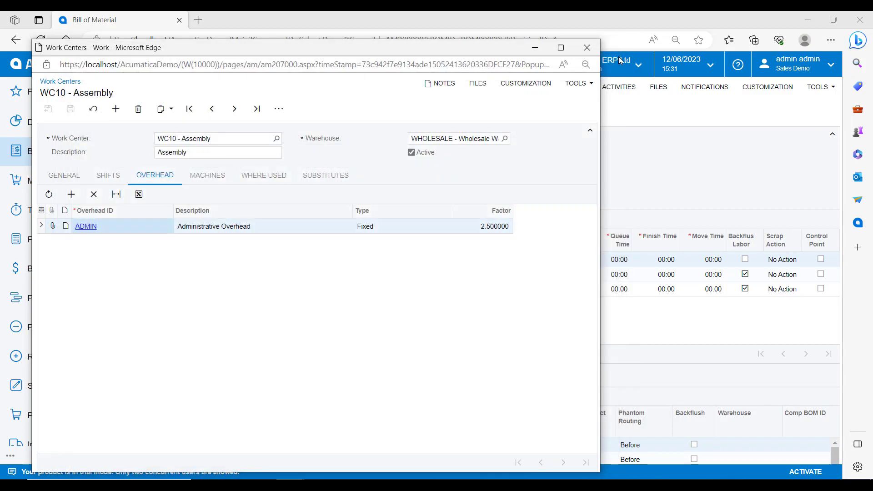
Close the WC10 window, enlarge the materials grid, and browse materials of operations 0010, 0020 and 0030.
{"action": "left_click", "coordinate": [587, 48]}
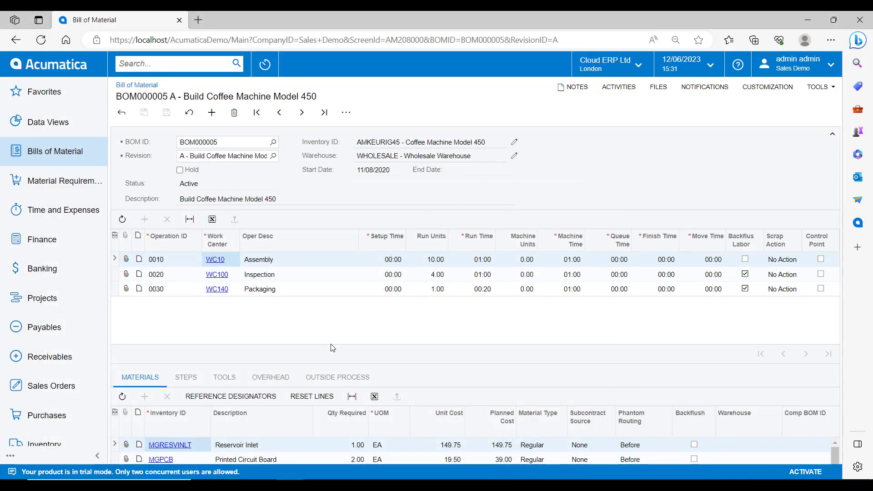
{"action": "left_click_drag", "start_coordinate": [330, 366], "coordinate": [329, 302]}
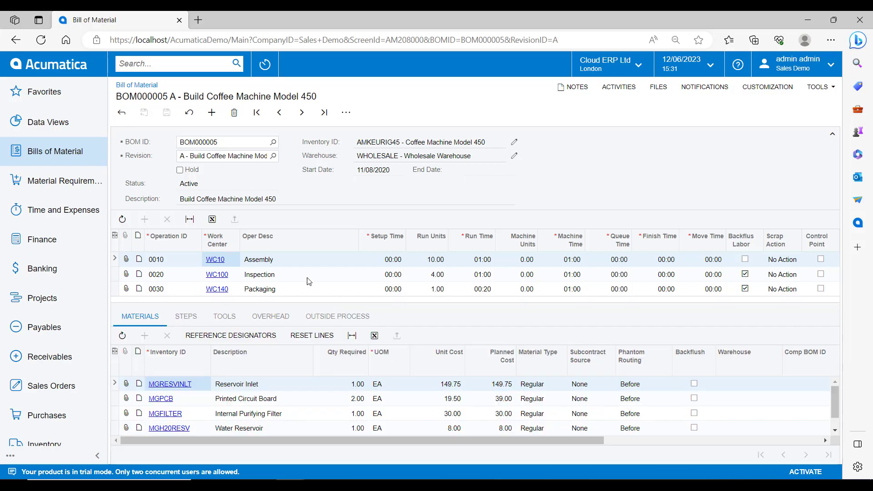
{"action": "left_click", "coordinate": [307, 277]}
{"action": "left_click", "coordinate": [305, 292]}
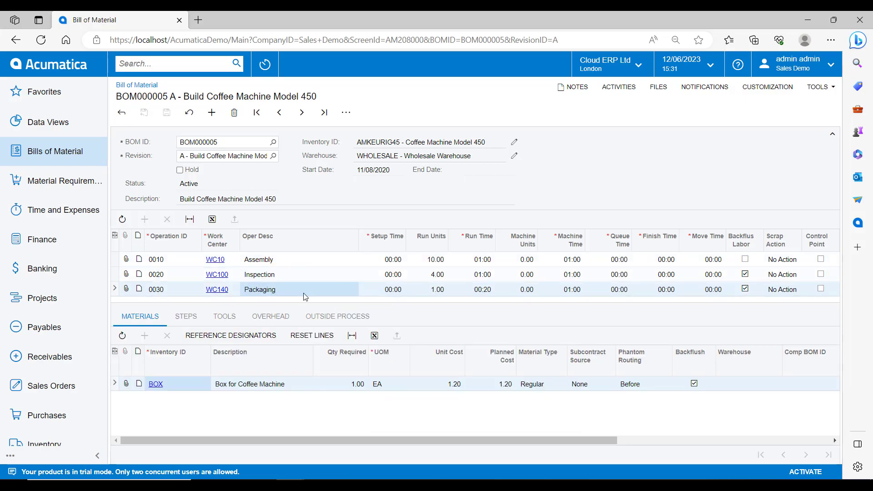
{"action": "left_click", "coordinate": [304, 263]}
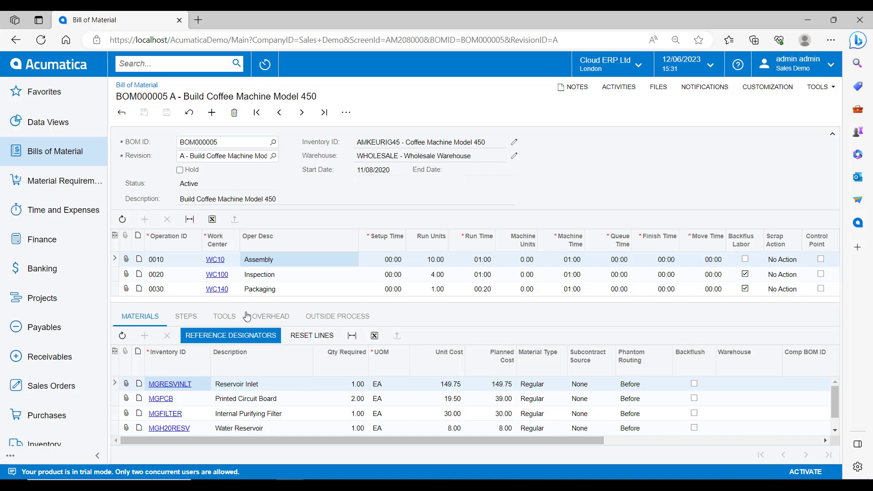
{"action": "left_click", "coordinate": [280, 275]}
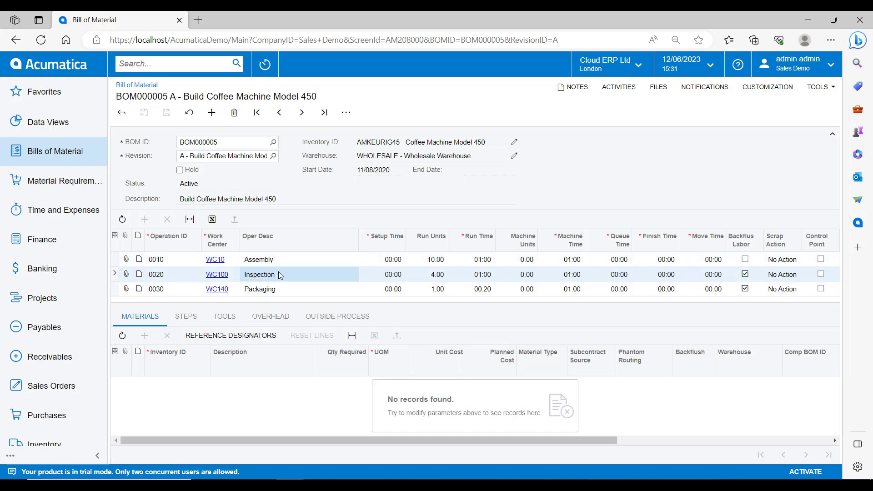
{"action": "left_click", "coordinate": [280, 291]}
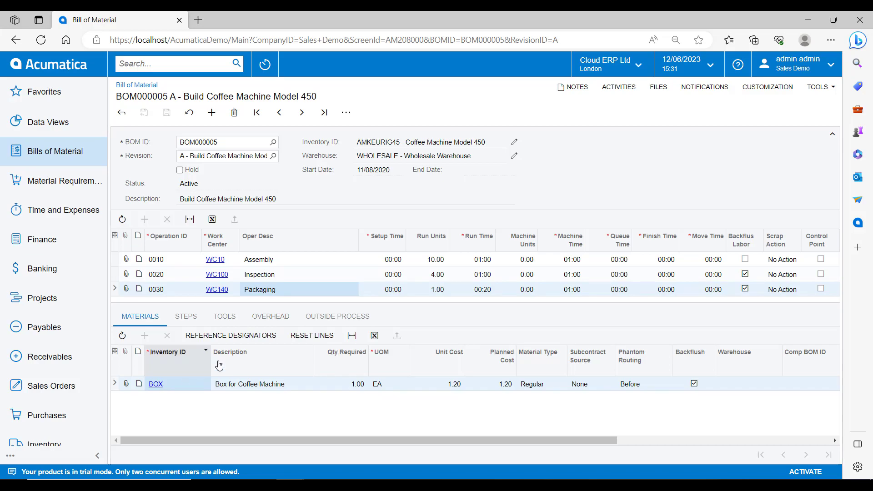
{"action": "left_click", "coordinate": [293, 262]}
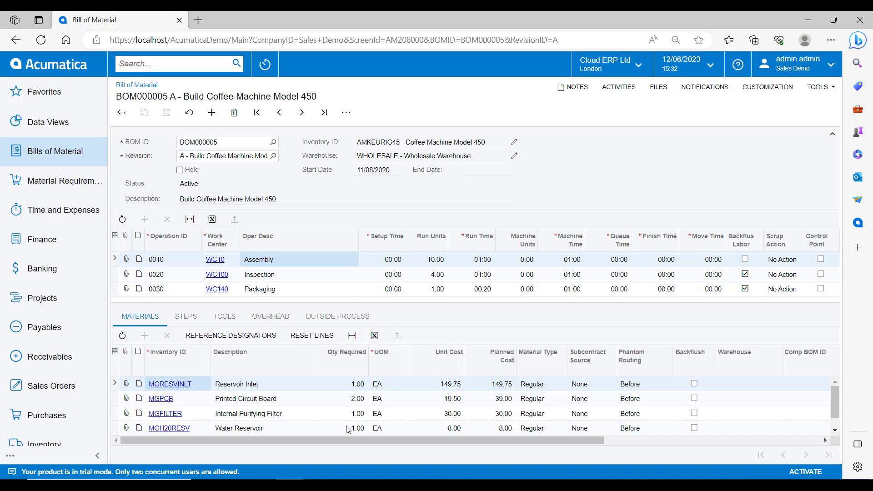
Inspect the MGFILTER stock item, keeping its type as Component Part, then close it.
{"action": "left_click", "coordinate": [174, 415]}
{"action": "left_click", "coordinate": [174, 415]}
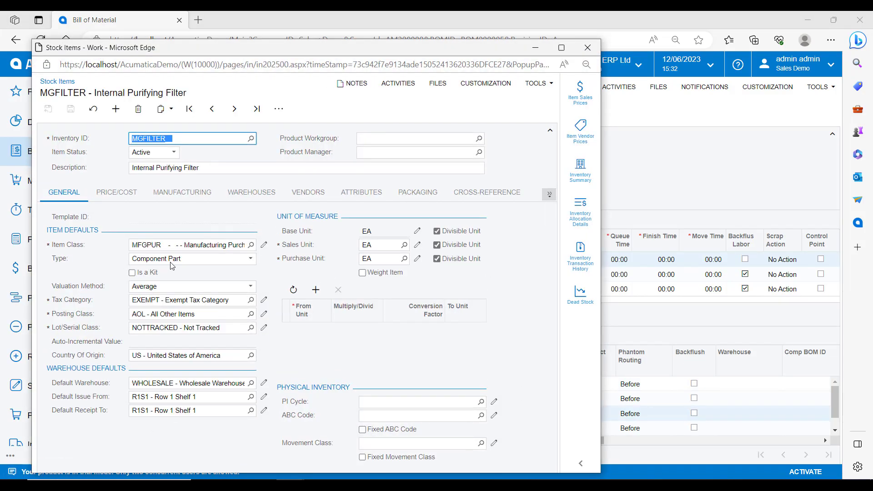
{"action": "left_click", "coordinate": [189, 262]}
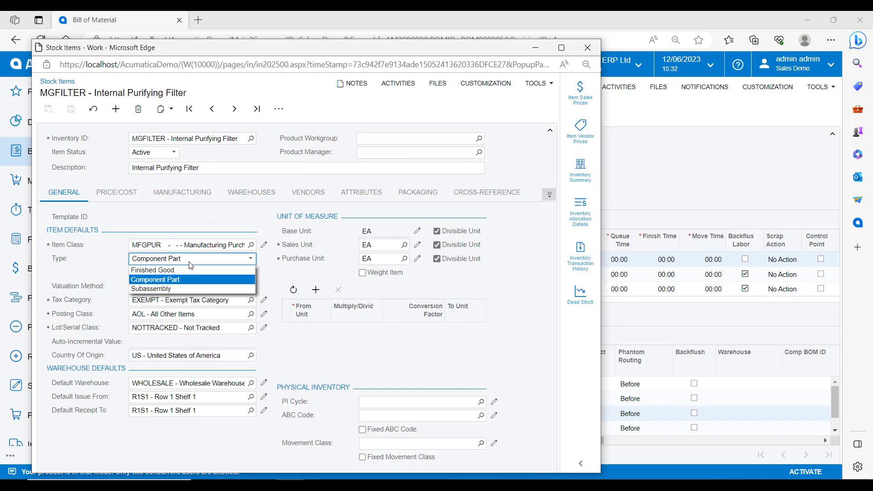
{"action": "left_click", "coordinate": [190, 263]}
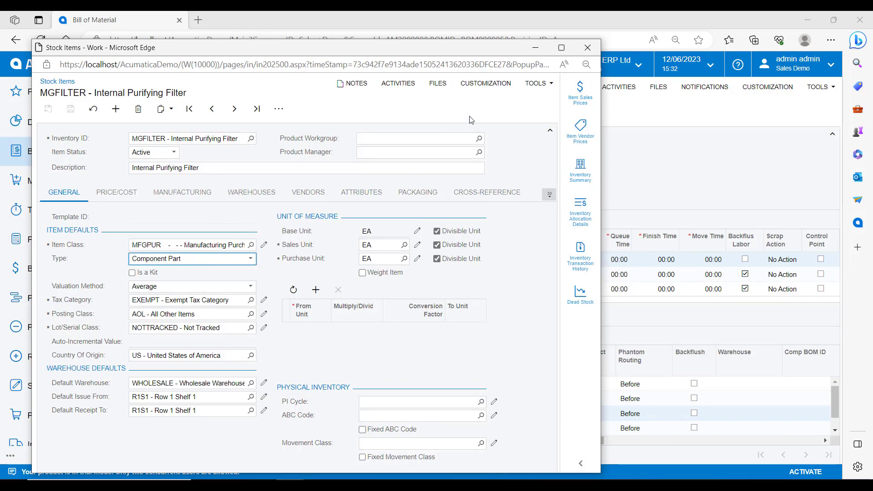
{"action": "left_click", "coordinate": [587, 47]}
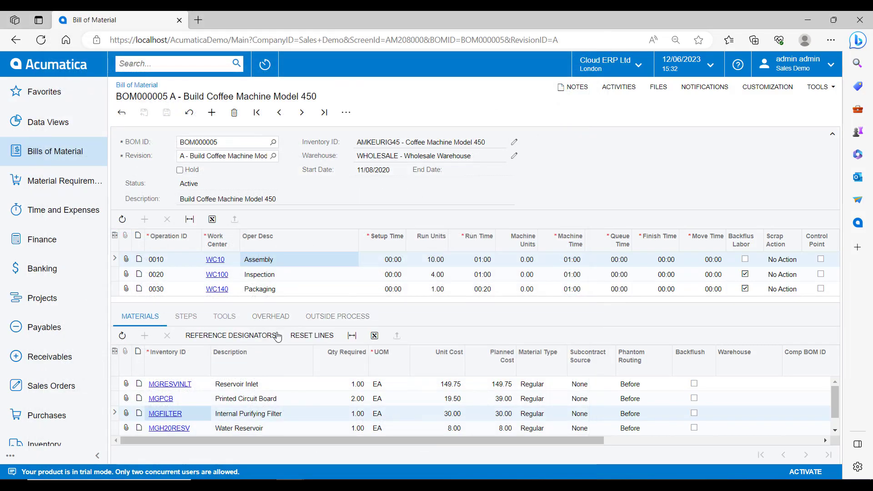
Inspect the MGRESVINLT Reservoir Inlet stock item's manufacturing settings, then close it.
{"action": "left_click", "coordinate": [178, 386]}
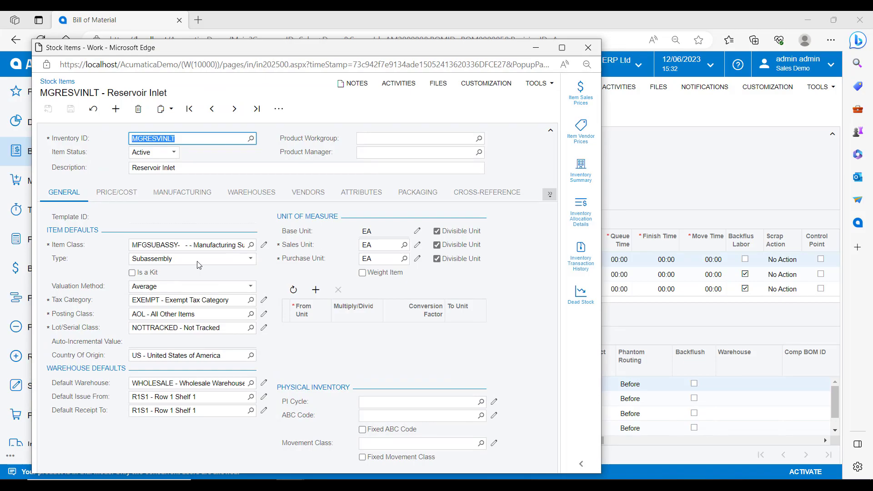
{"action": "left_click", "coordinate": [191, 193]}
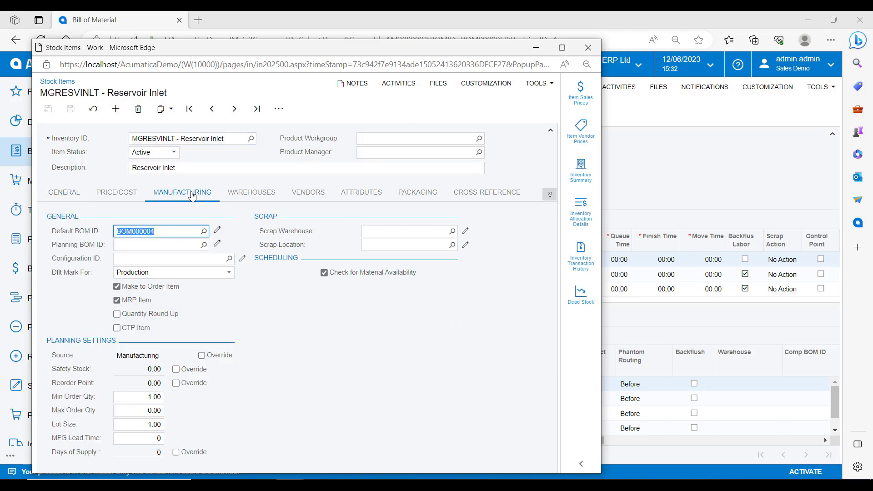
{"action": "left_click", "coordinate": [175, 233]}
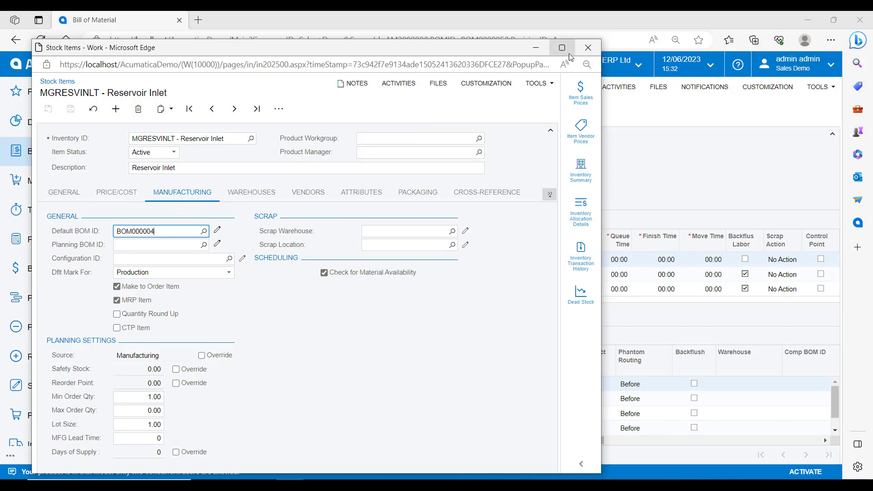
{"action": "left_click", "coordinate": [587, 48]}
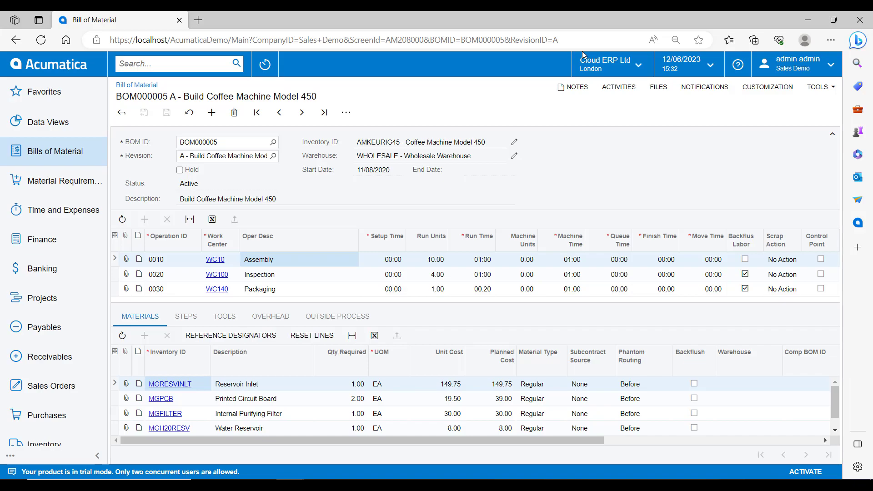
Open the Visual BOM tree for BOM000005.
{"action": "left_click", "coordinate": [346, 116]}
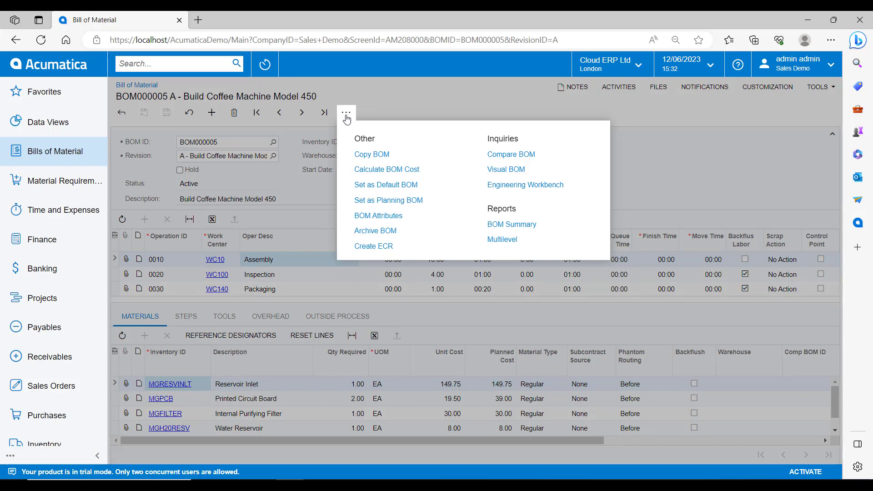
{"action": "left_click", "coordinate": [506, 175]}
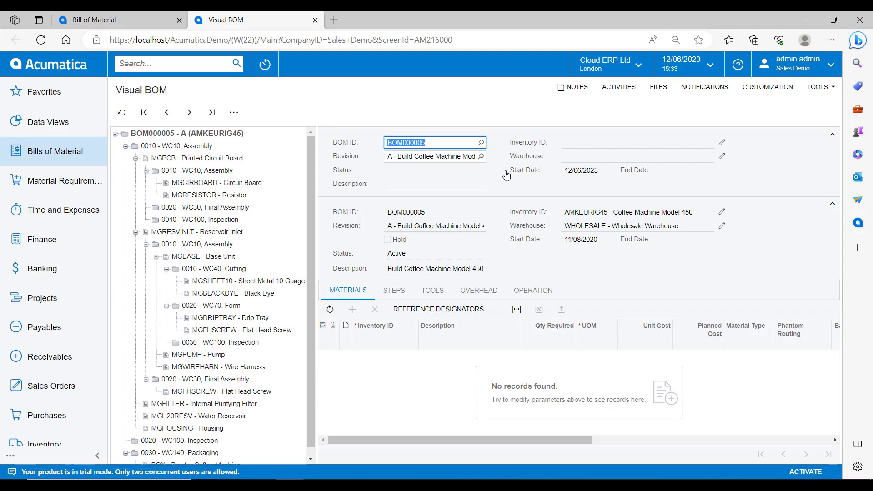
{"action": "left_click", "coordinate": [183, 152]}
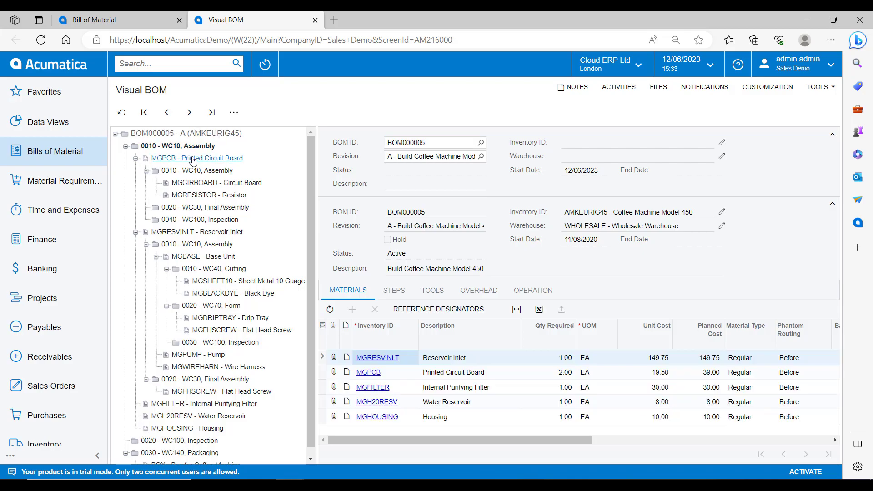
Inspect MGPCB and its operations, ending on Reservoir Inlet's Base Unit, Pump and Wire Harness.
{"action": "left_click", "coordinate": [193, 159]}
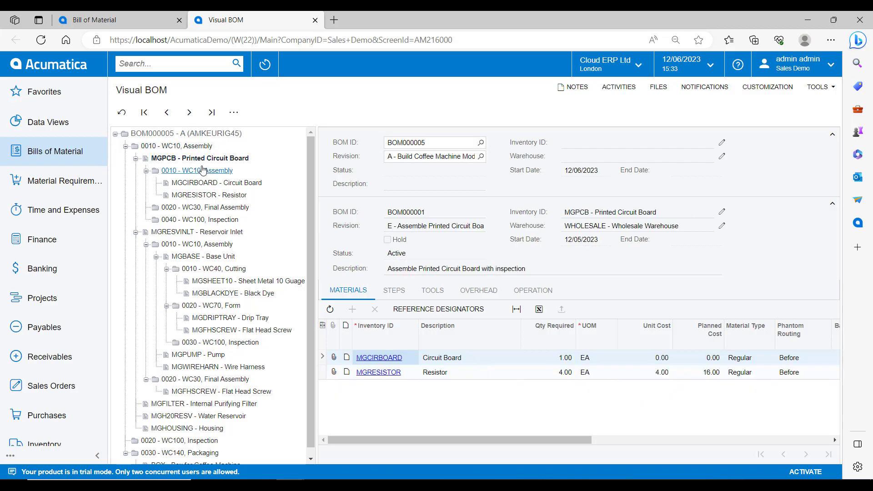
{"action": "left_click", "coordinate": [204, 170]}
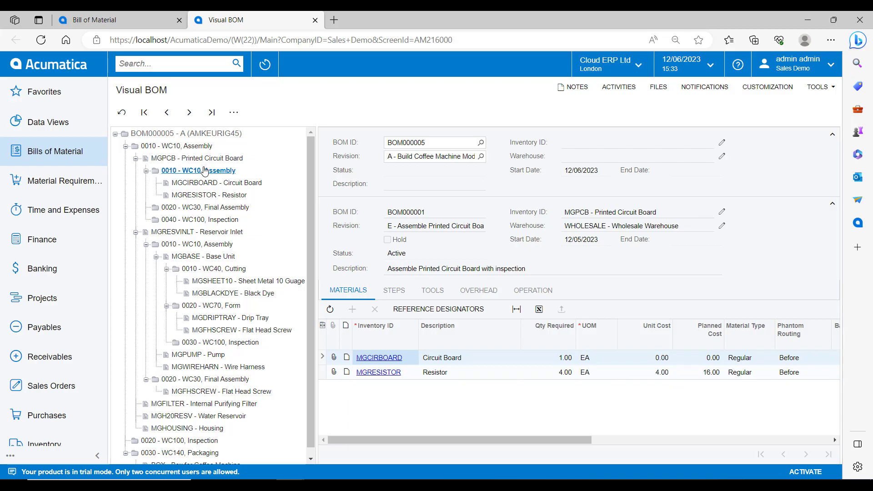
{"action": "left_click", "coordinate": [218, 208]}
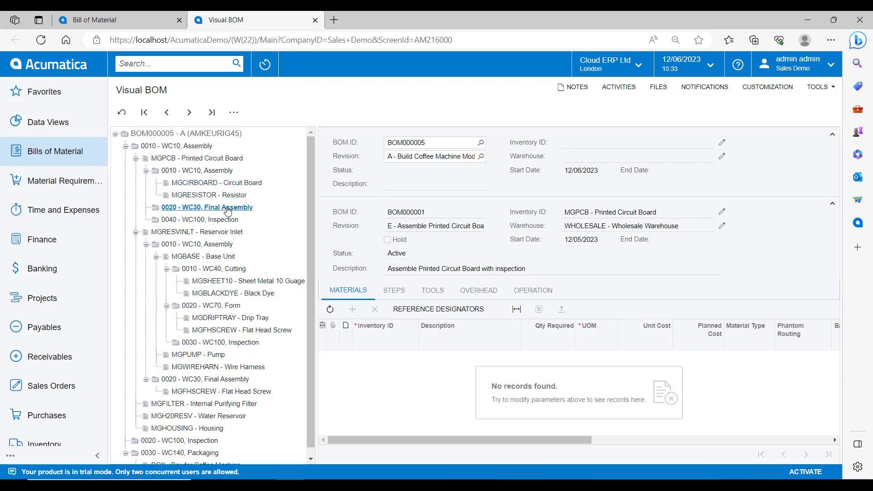
{"action": "left_click", "coordinate": [227, 234]}
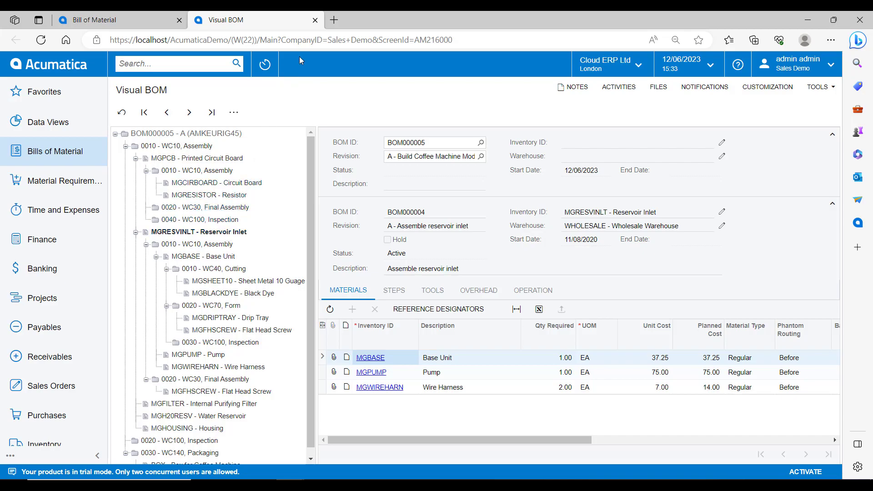
Close the Visual BOM, run the Multilevel ENGINEERING report for BOM000005, then close it.
{"action": "left_click", "coordinate": [313, 20]}
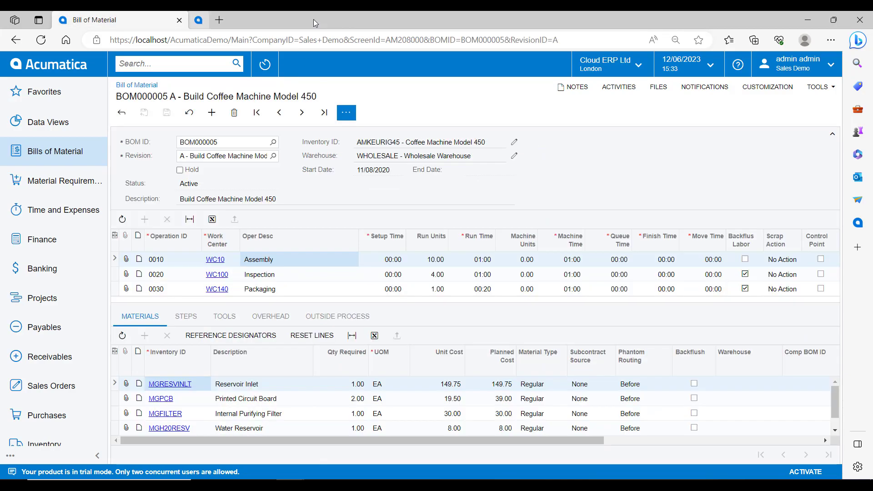
{"action": "left_click", "coordinate": [349, 115]}
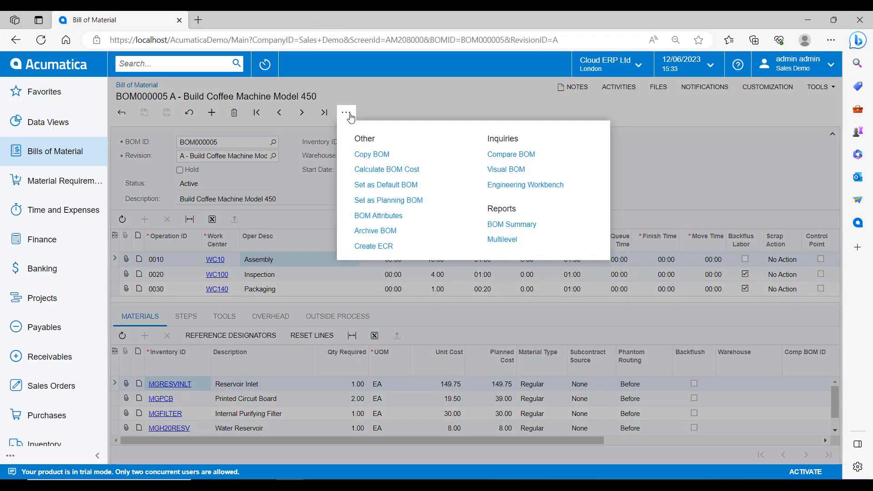
{"action": "left_click", "coordinate": [506, 239]}
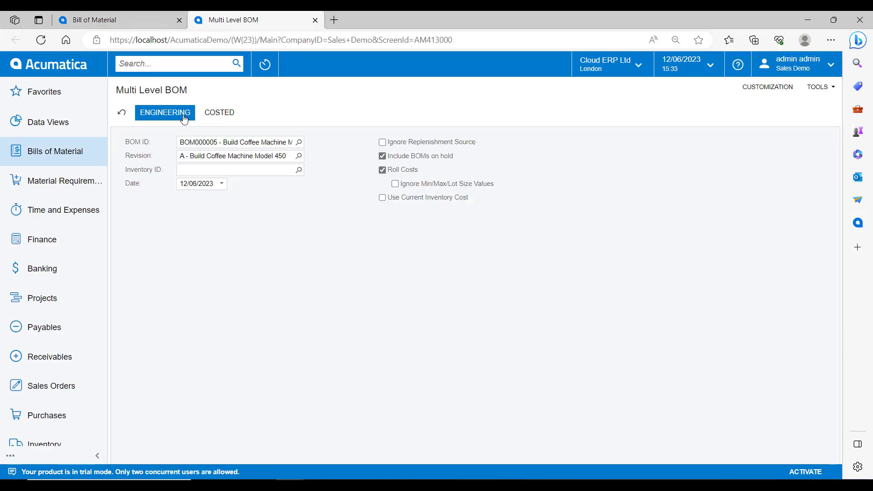
{"action": "left_click", "coordinate": [184, 117]}
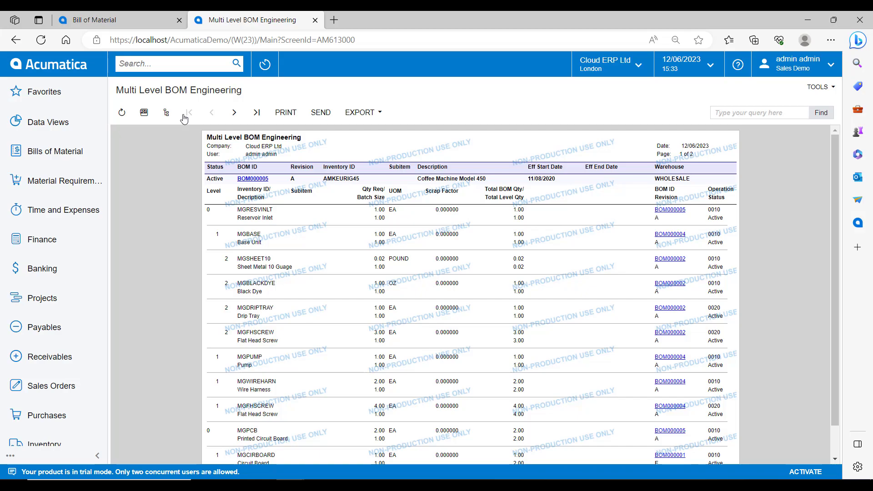
{"action": "left_click", "coordinate": [314, 20]}
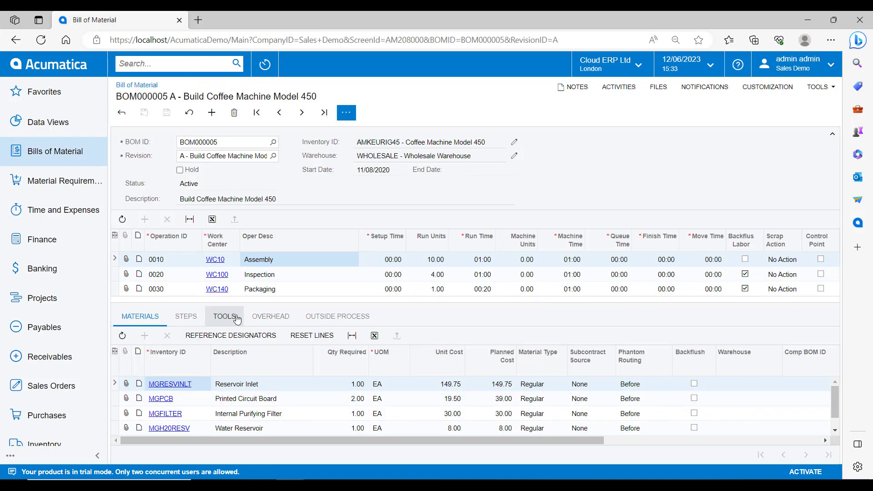
Review Assembly's Steps, Tools, Overhead and Outside Process details: not outside-processed, no vendor.
{"action": "left_click", "coordinate": [196, 320]}
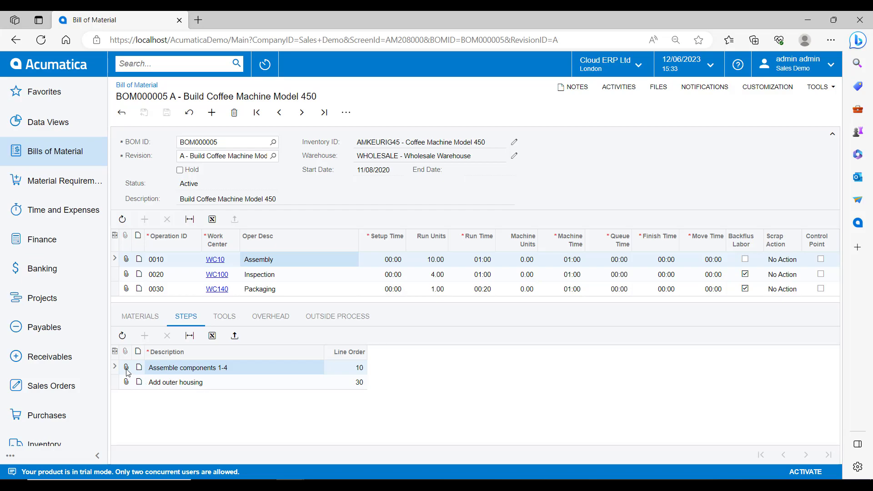
{"action": "left_click", "coordinate": [222, 316]}
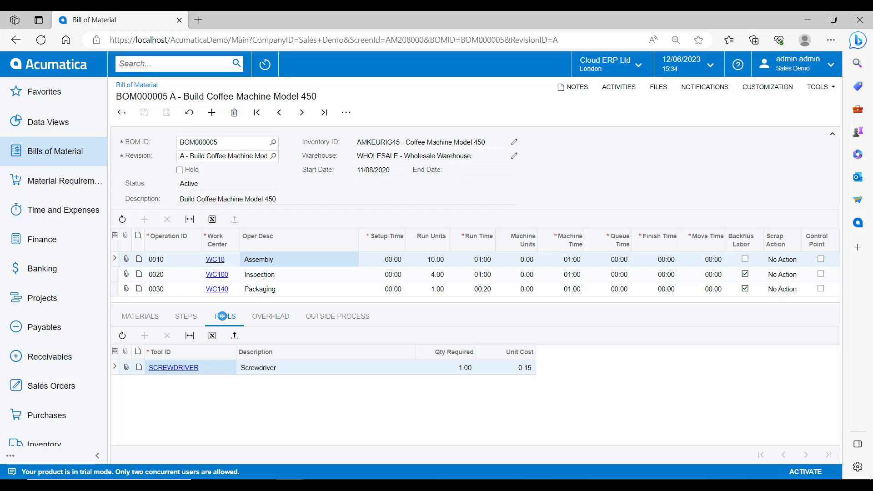
{"action": "left_click", "coordinate": [271, 316]}
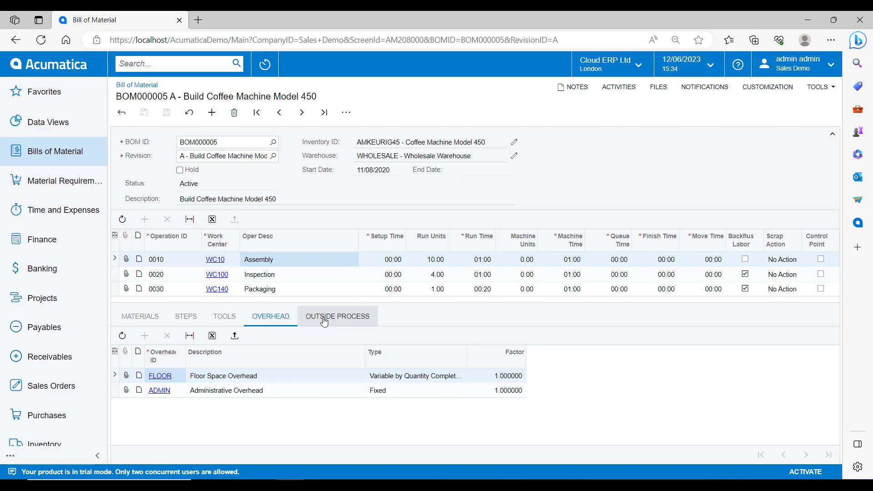
{"action": "left_click", "coordinate": [351, 321]}
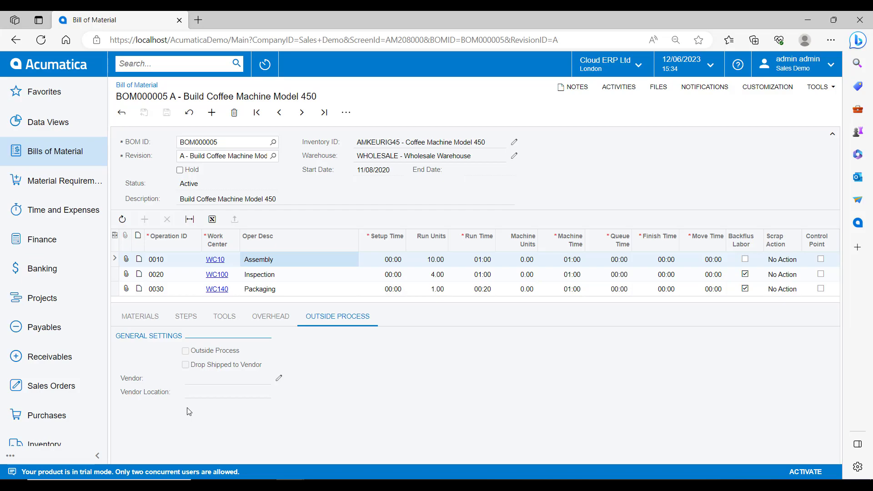
Show operation 0030 Packaging's material, BOX Box for Coffee Machine, 1.00 EA at 1.20.
{"action": "left_click", "coordinate": [152, 320]}
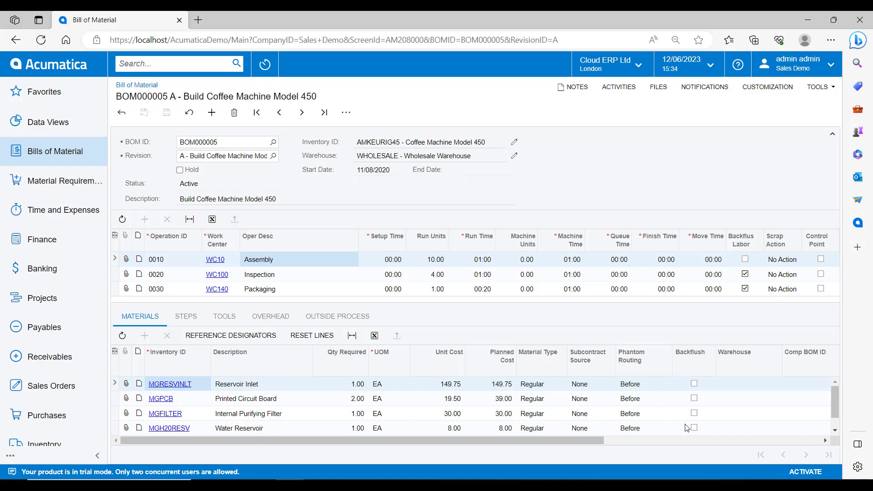
{"action": "left_click", "coordinate": [317, 290]}
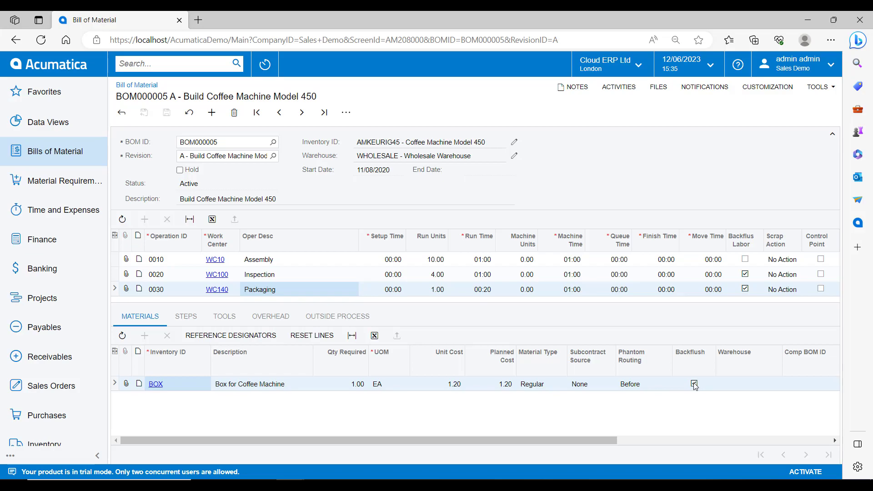
{"action": "left_click", "coordinate": [346, 113]}
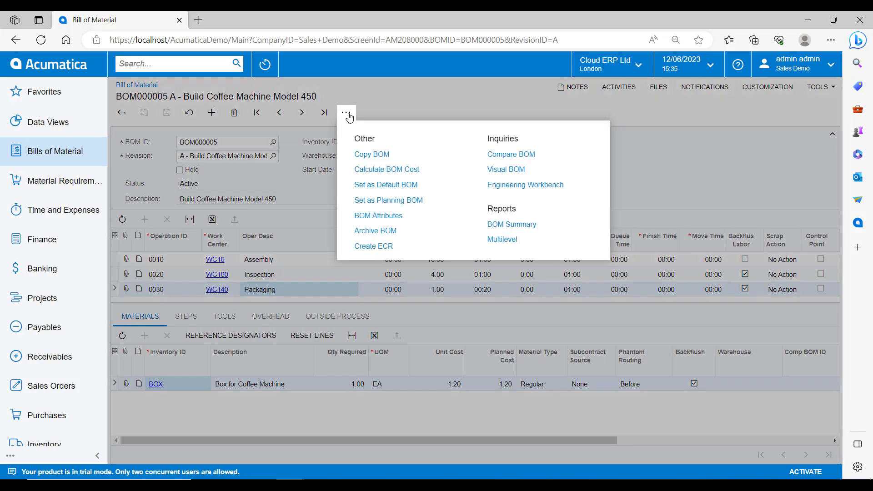
Run a Multi-level BOM cost calculation for lot size 1, giving unit cost 523.48.
{"action": "left_click", "coordinate": [433, 171]}
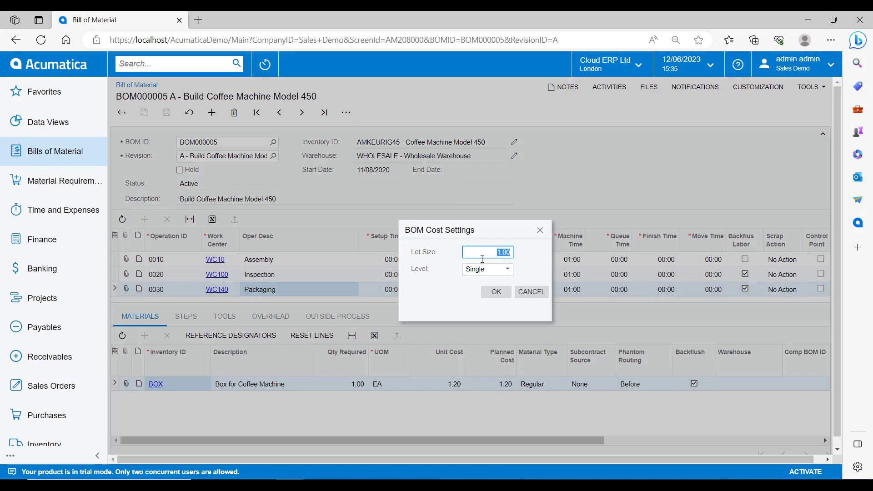
{"action": "left_click", "coordinate": [501, 272]}
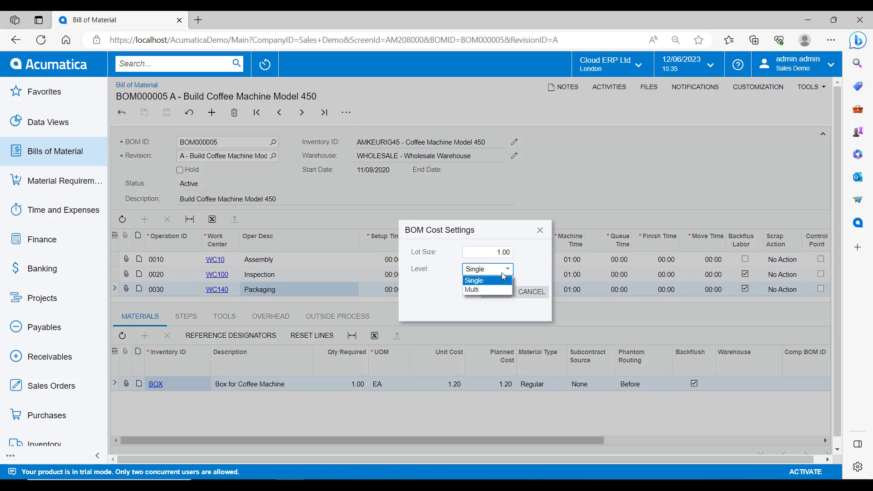
{"action": "left_click", "coordinate": [501, 290]}
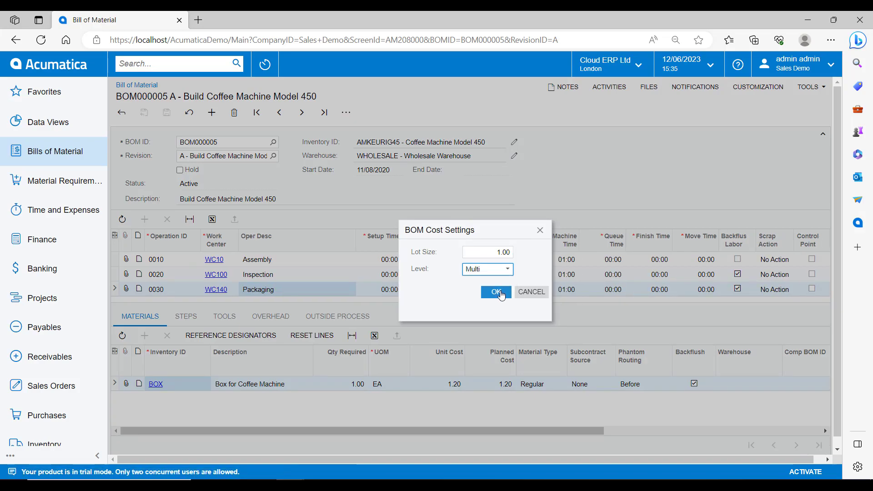
{"action": "left_click", "coordinate": [496, 292]}
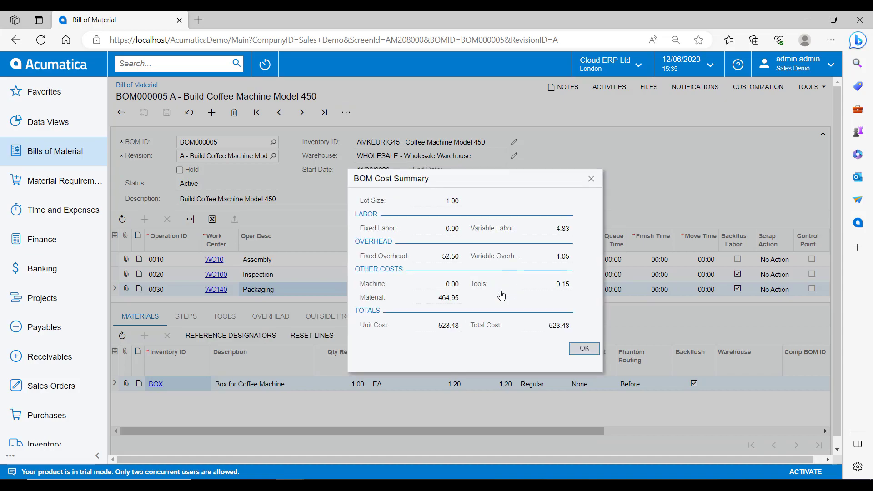
{"action": "left_click", "coordinate": [584, 349]}
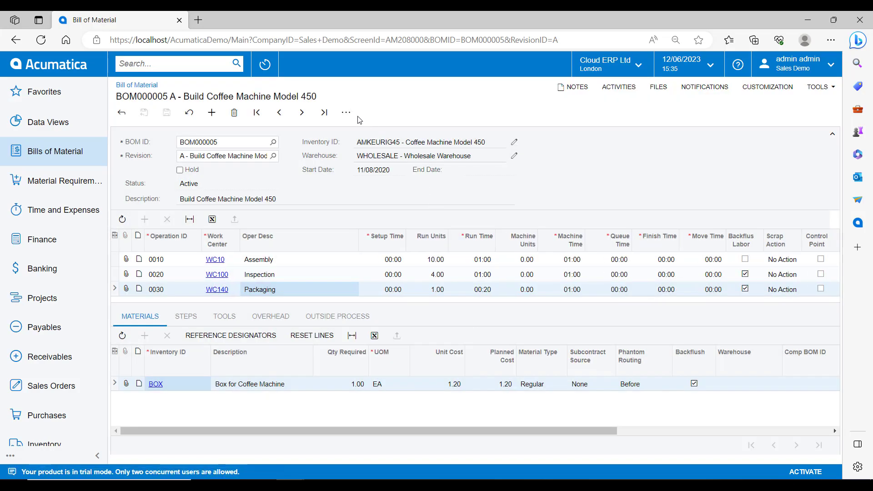
Open BOM000005 A's additional actions menu to reach its BOM Attributes.
{"action": "left_click", "coordinate": [350, 114]}
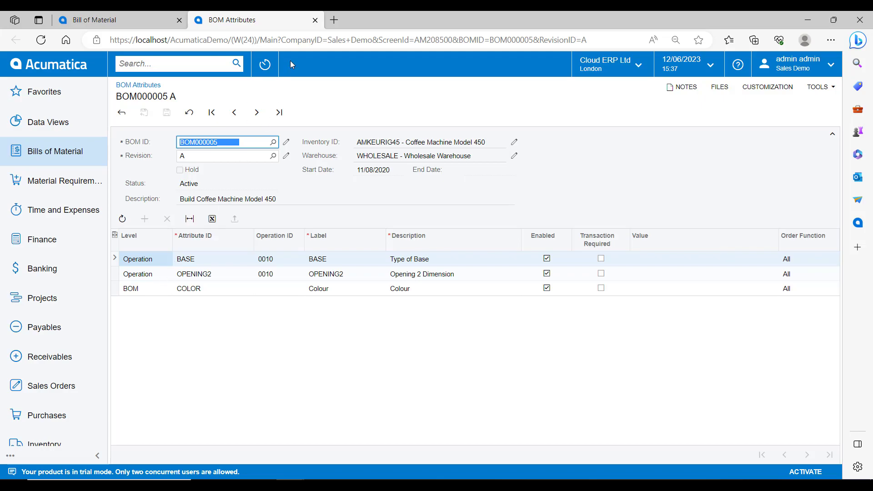
Close the BOM Attributes tab and reopen the coffee machine BOM's more-actions menu.
{"action": "left_click", "coordinate": [315, 20]}
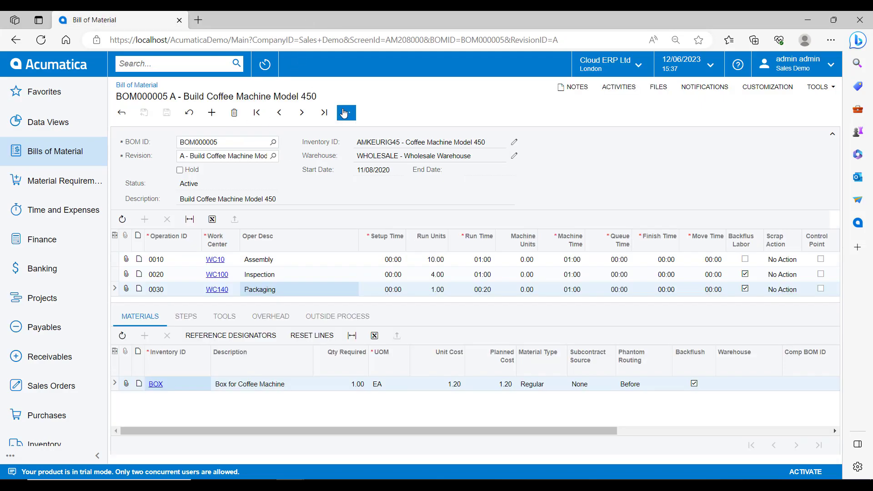
{"action": "left_click", "coordinate": [344, 113]}
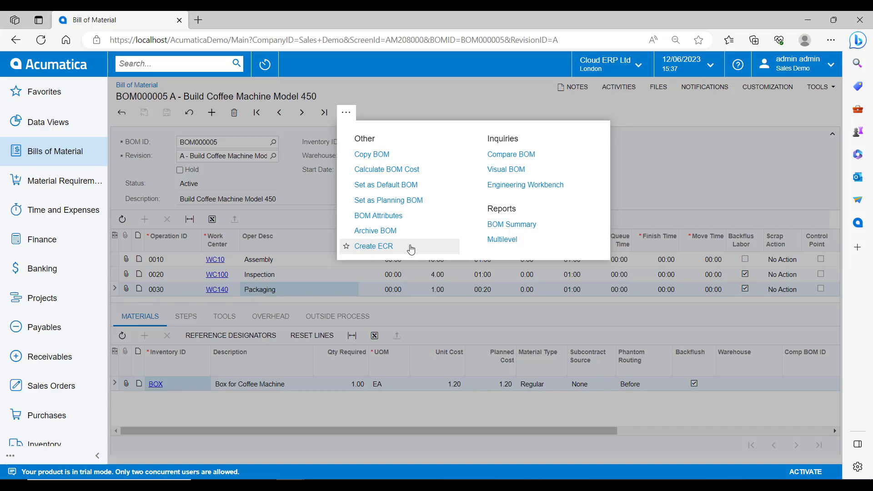
Open BOM Preferences to its ECR approval settings.
{"action": "left_click", "coordinate": [68, 151]}
{"action": "left_click", "coordinate": [598, 263]}
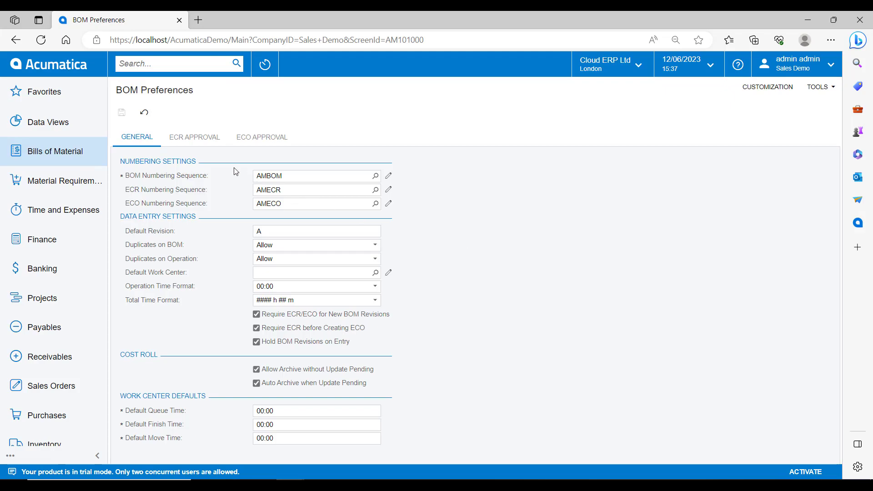
{"action": "left_click", "coordinate": [194, 139]}
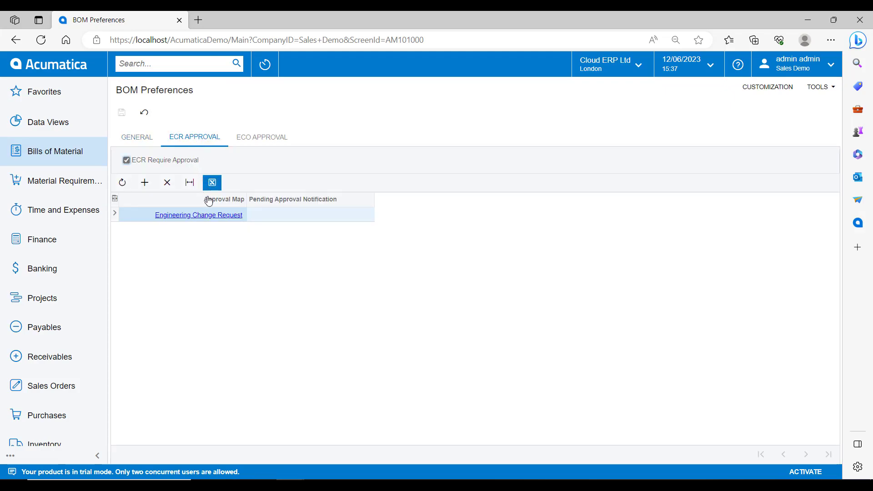
Review the Engineering Change Request approval map's approvers, then view the ECO approval settings.
{"action": "left_click", "coordinate": [209, 219]}
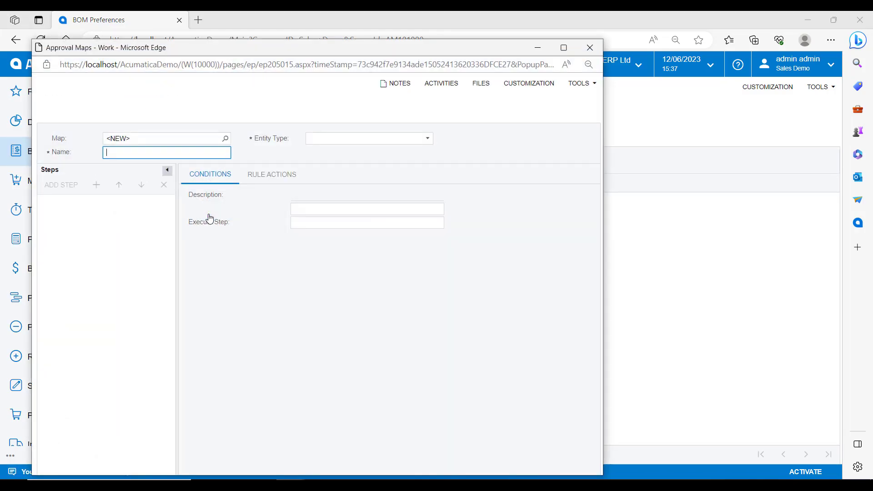
{"action": "left_click", "coordinate": [284, 182]}
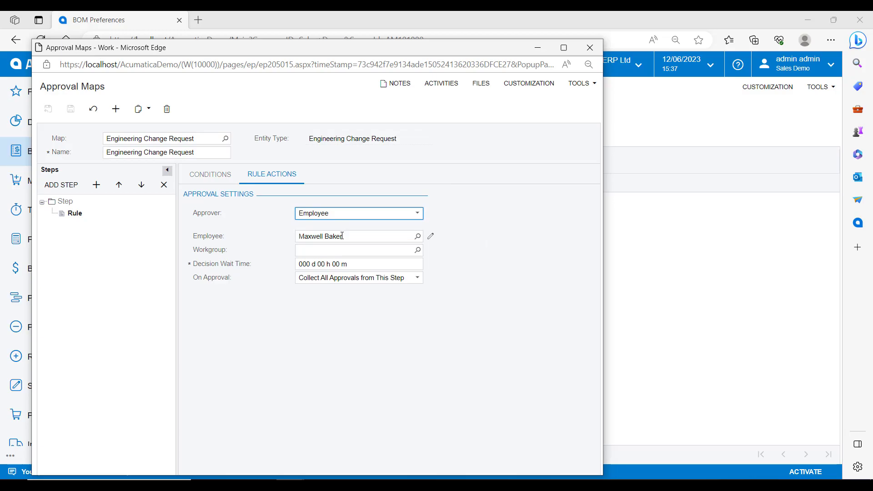
{"action": "left_click", "coordinate": [590, 47]}
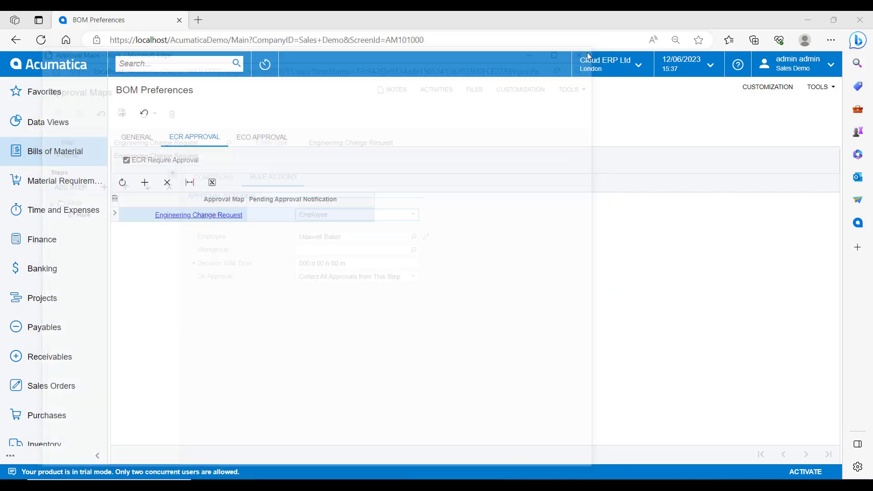
{"action": "left_click", "coordinate": [268, 139]}
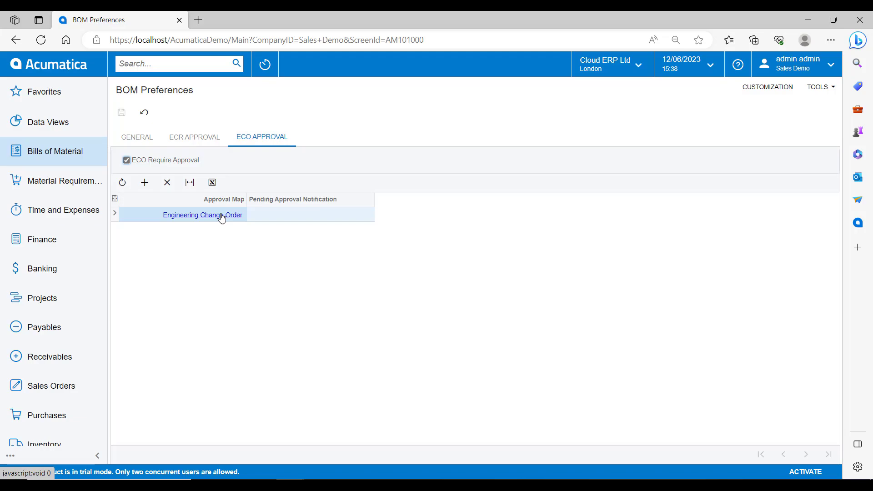
Create and save change request ECR000023 from BOM000005 revision A.
{"action": "left_click", "coordinate": [64, 157]}
{"action": "left_click", "coordinate": [154, 187]}
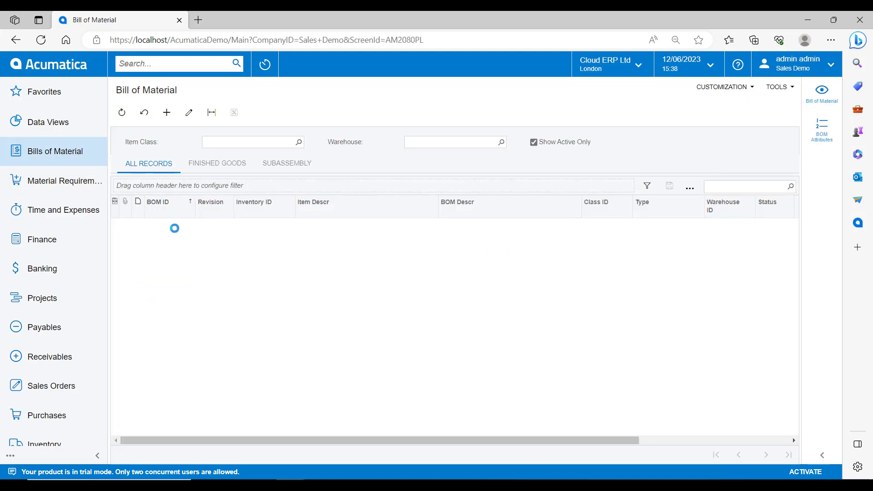
{"action": "left_click", "coordinate": [169, 298]}
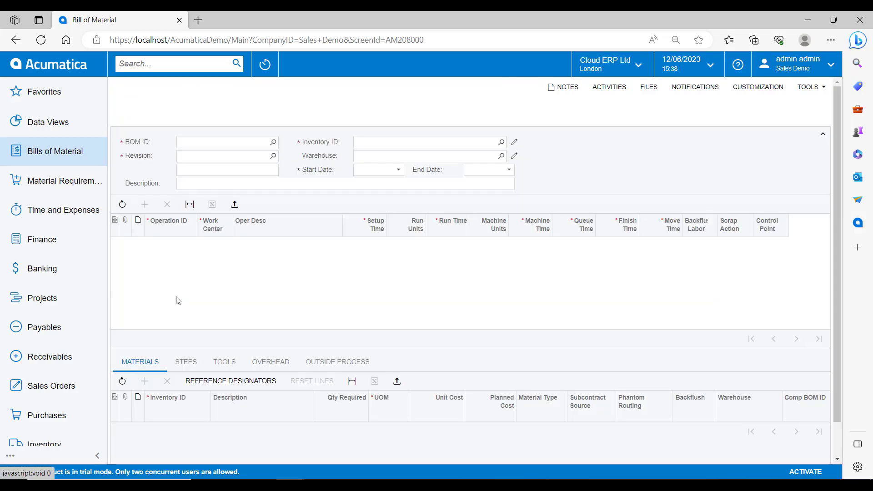
{"action": "left_click", "coordinate": [346, 112]}
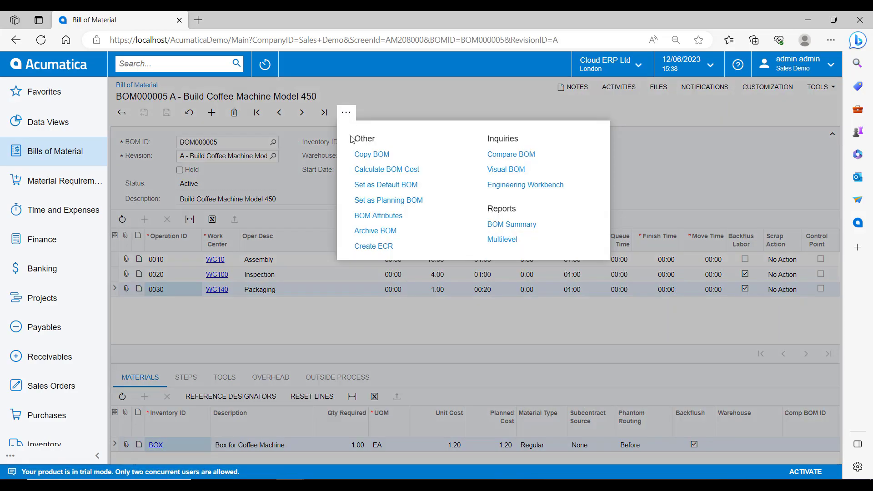
{"action": "left_click", "coordinate": [381, 246]}
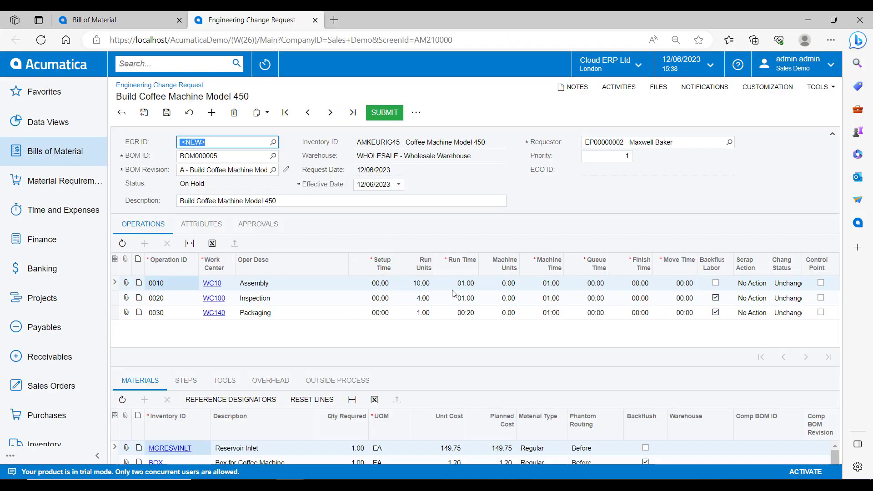
{"action": "key", "text": "ctrl+s"}
Set the Assembly run time to 00:55 and Reservoir Inlet quantity to 2.
{"action": "left_click", "coordinate": [468, 283]}
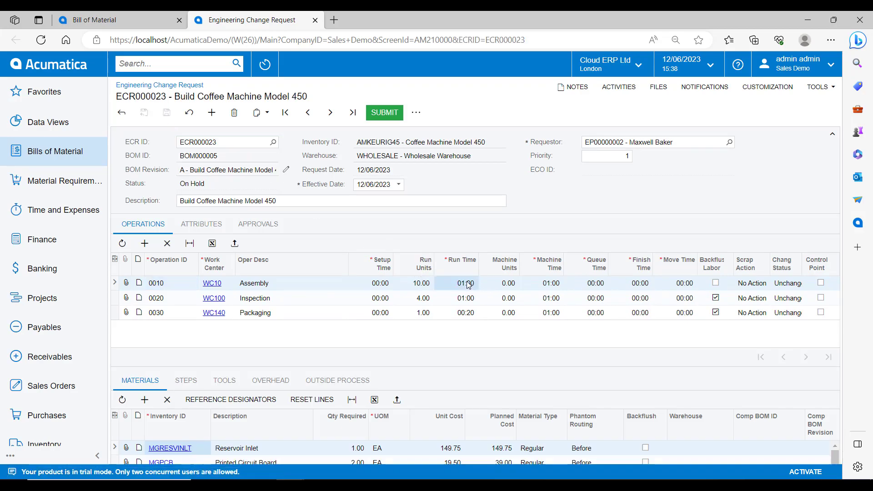
{"action": "type", "text": "0055"}
{"action": "key", "text": "Tab"}
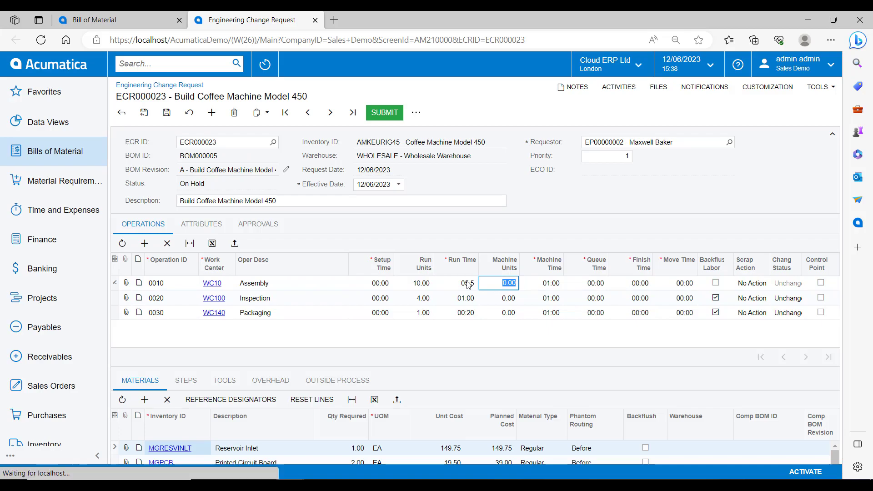
{"action": "left_click", "coordinate": [349, 450]}
{"action": "type", "text": "2"}
{"action": "key", "text": "Tab"}
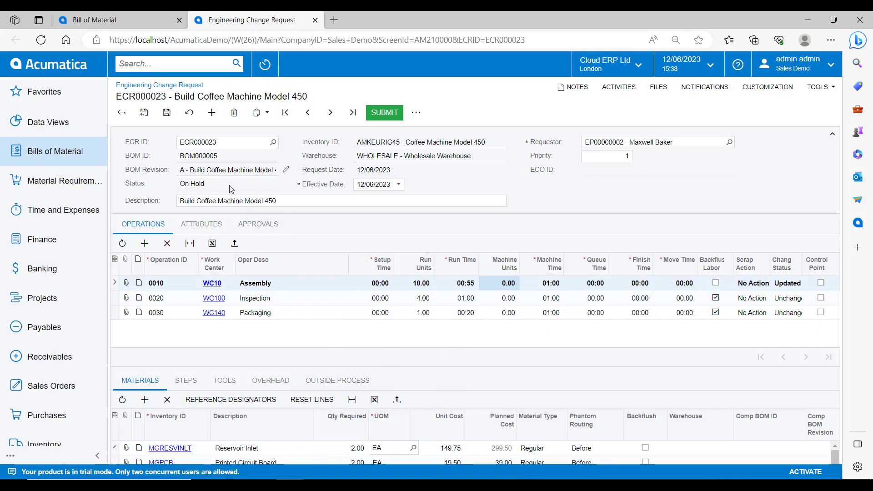
Save, submit and approve ECR000023, then generate ECO000010 from it and submit it.
{"action": "left_click", "coordinate": [167, 112]}
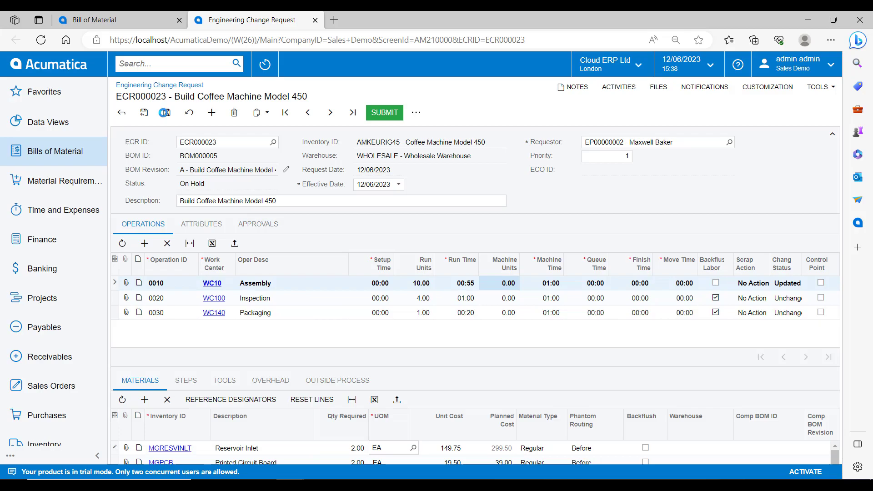
{"action": "left_click", "coordinate": [385, 112]}
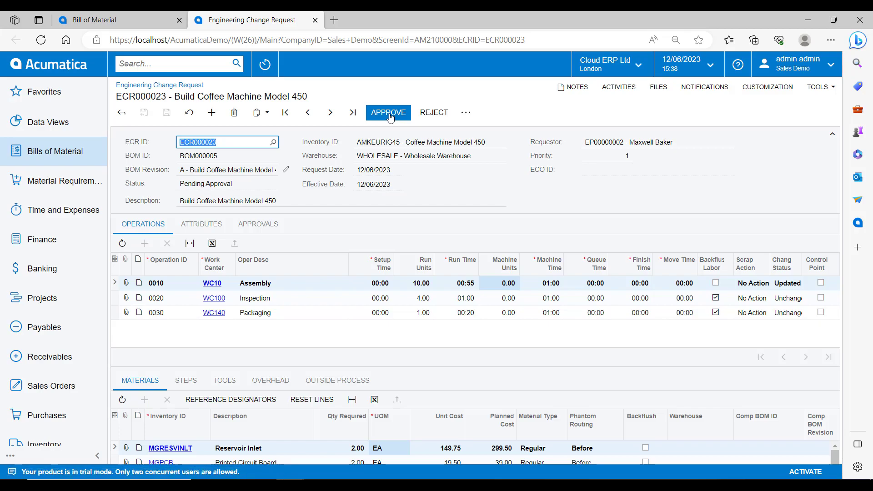
{"action": "left_click", "coordinate": [389, 113]}
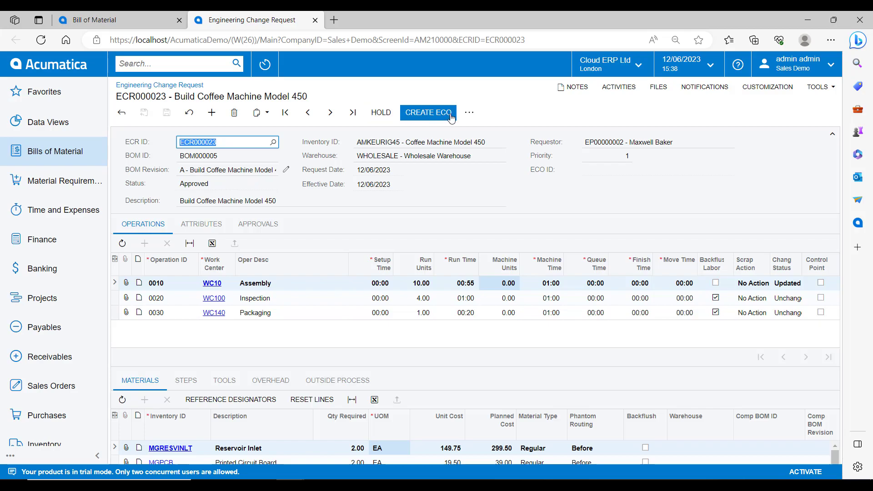
{"action": "left_click", "coordinate": [449, 114]}
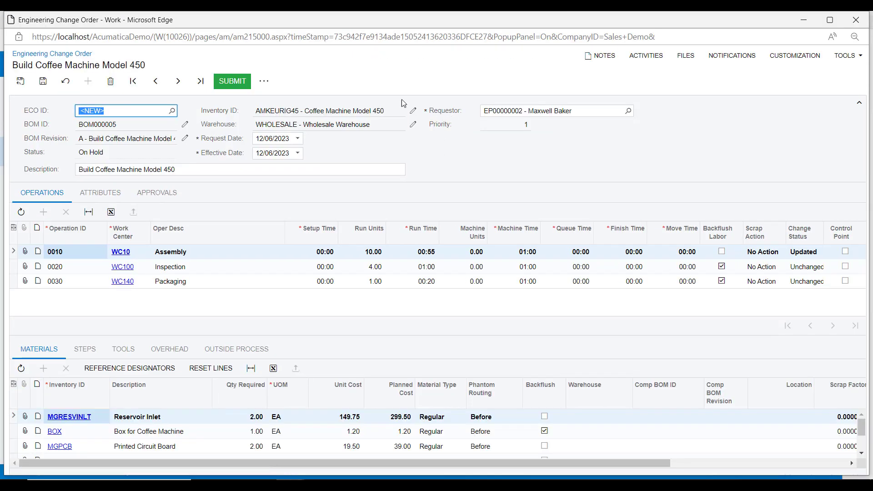
{"action": "left_click", "coordinate": [232, 83]}
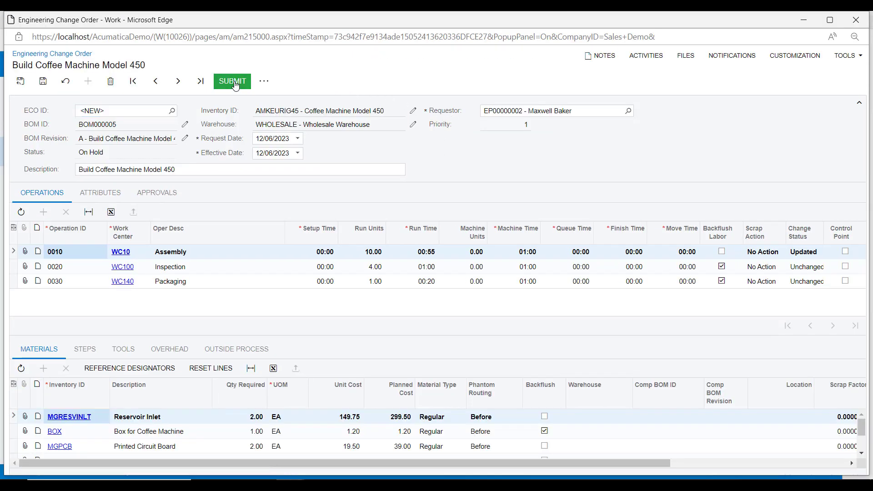
Approve ECO000010 and commit it as BOM000005 revision F, taken off hold and saved.
{"action": "left_click", "coordinate": [234, 84]}
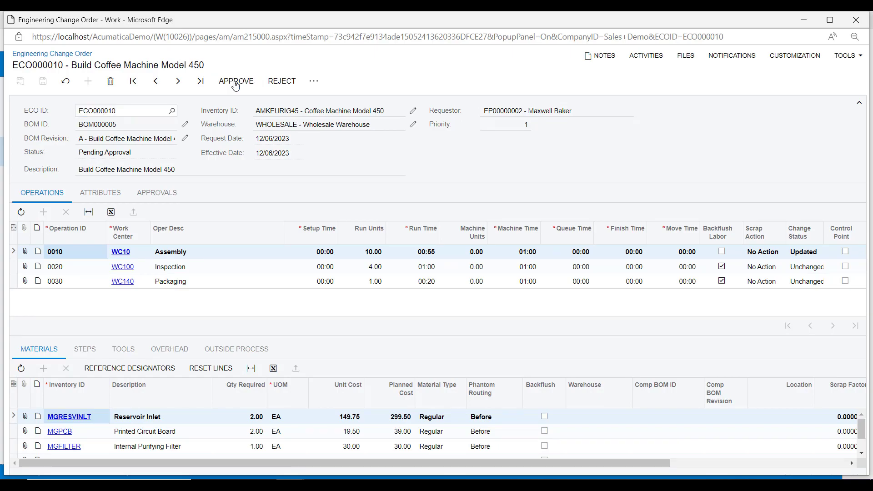
{"action": "left_click", "coordinate": [298, 82]}
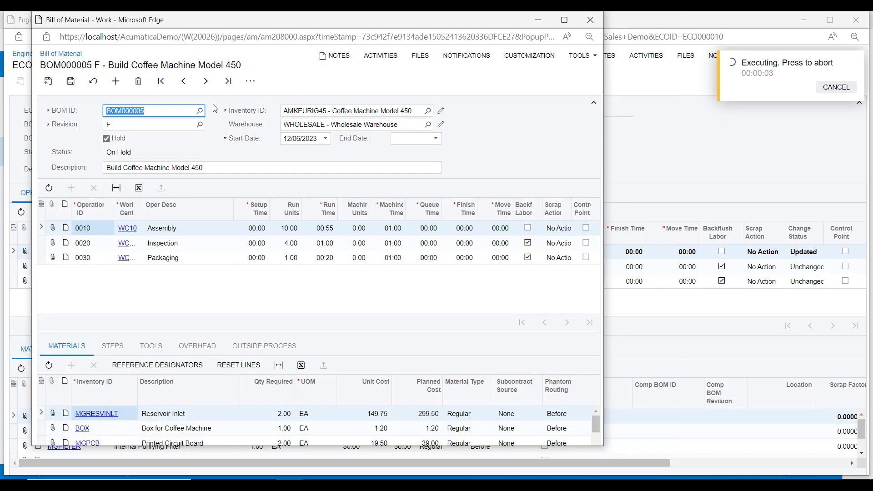
{"action": "left_click", "coordinate": [153, 126]}
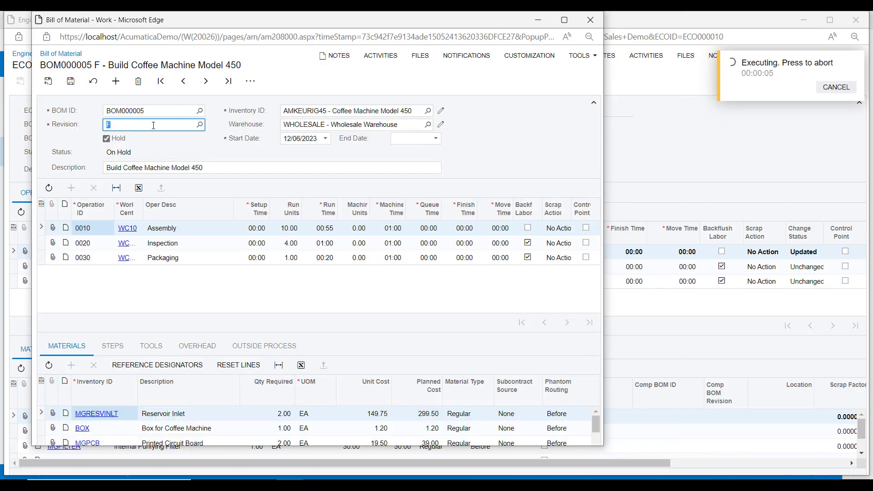
{"action": "left_click", "coordinate": [71, 81]}
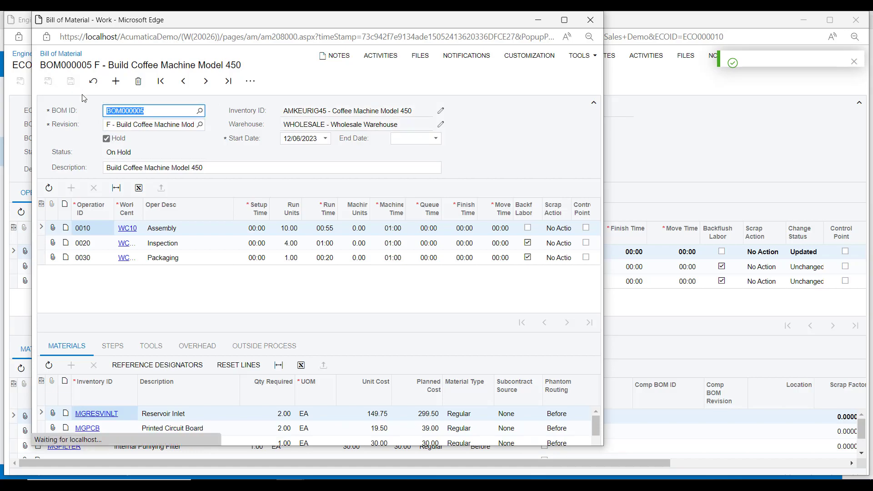
{"action": "left_click", "coordinate": [107, 138]}
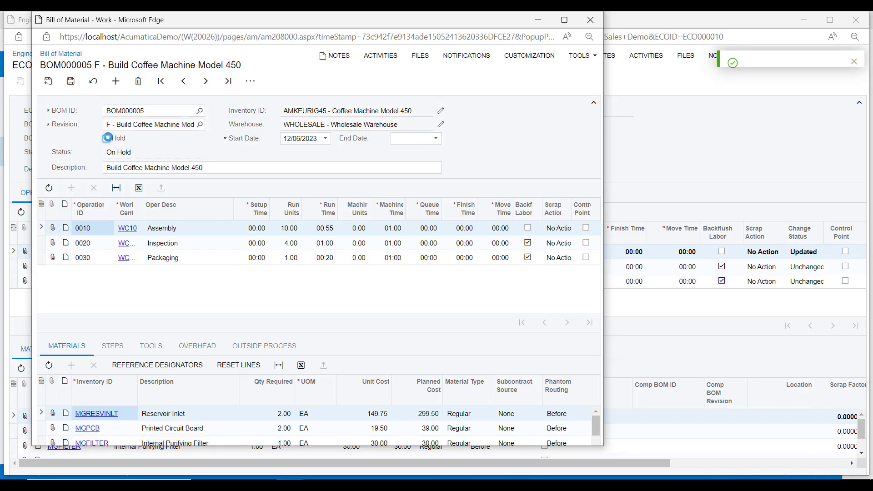
{"action": "left_click", "coordinate": [71, 81]}
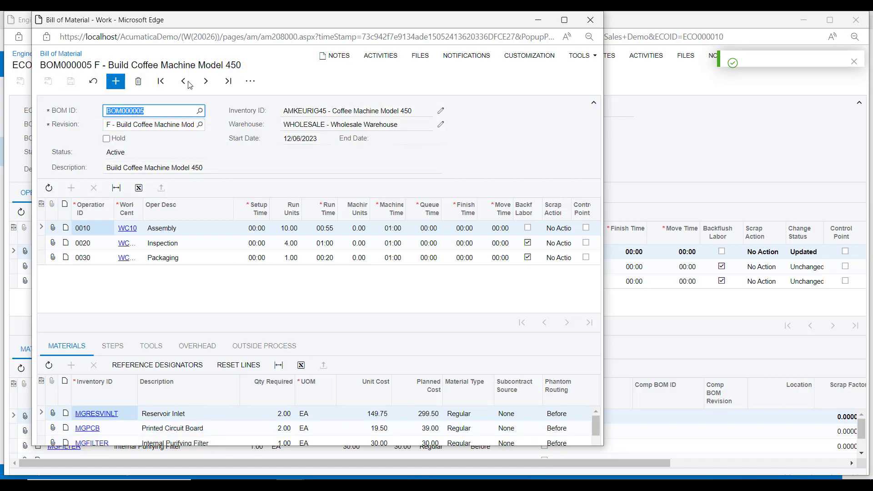
{"action": "left_click", "coordinate": [589, 20]}
Close the change order and open BOM000005 revision F from the Bill of Material list.
{"action": "left_click", "coordinate": [856, 19]}
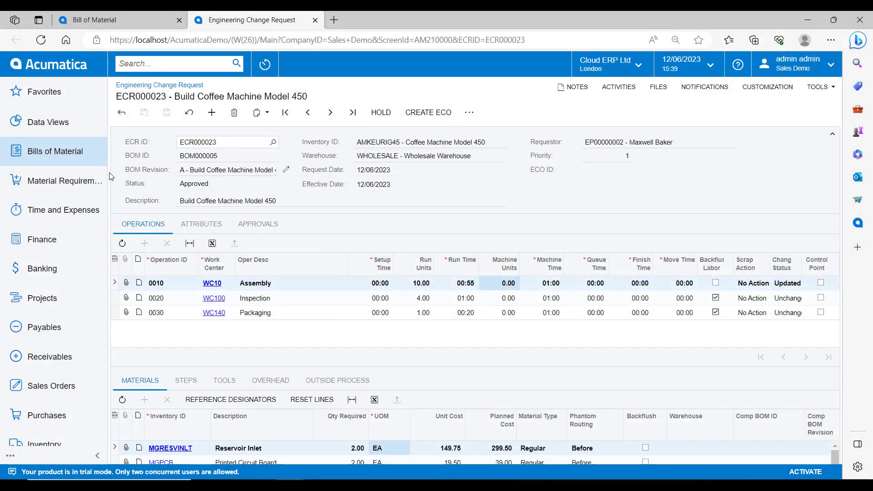
{"action": "left_click", "coordinate": [50, 150]}
{"action": "left_click", "coordinate": [186, 200]}
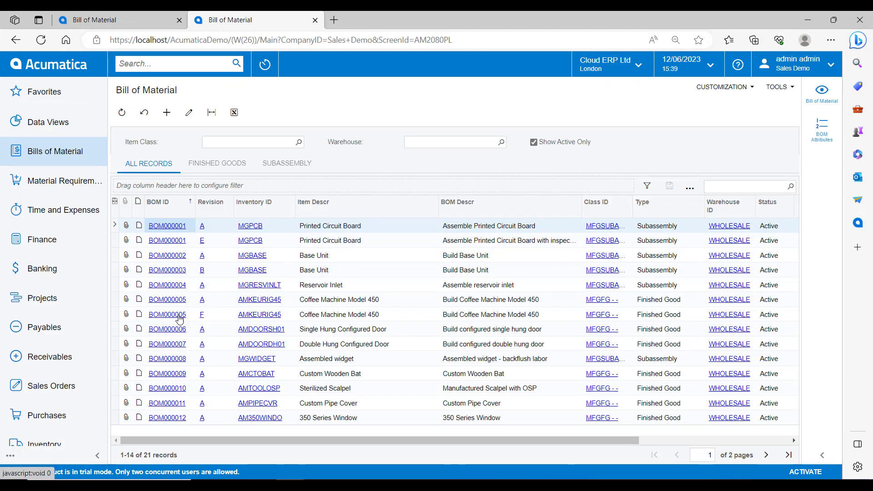
{"action": "left_click", "coordinate": [166, 315]}
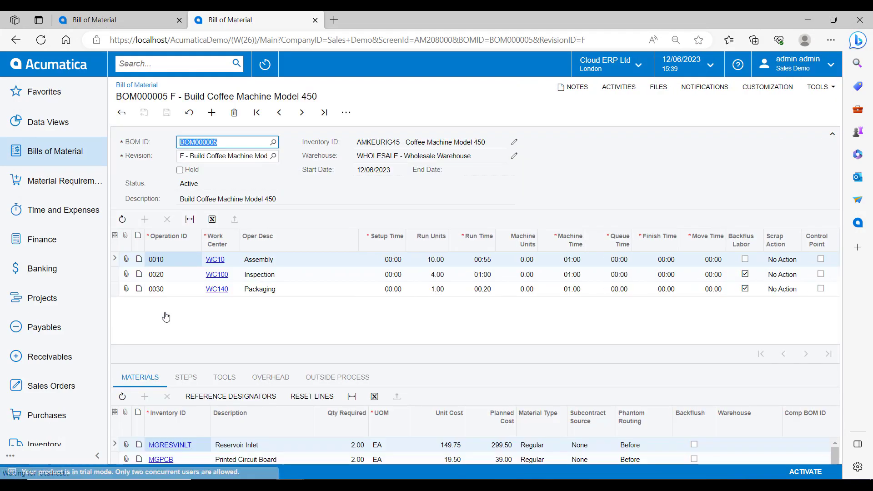
{"action": "left_click", "coordinate": [348, 114]}
Compare revision F against BOM000005 revision A: Reservoir Inlet 2.00 (299.50) versus 1.00 (149.75).
{"action": "left_click", "coordinate": [520, 159]}
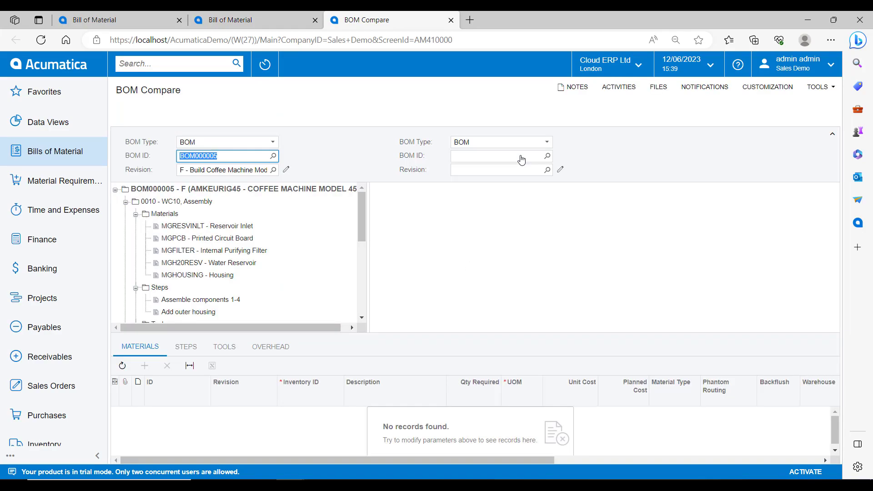
{"action": "left_click", "coordinate": [547, 156]}
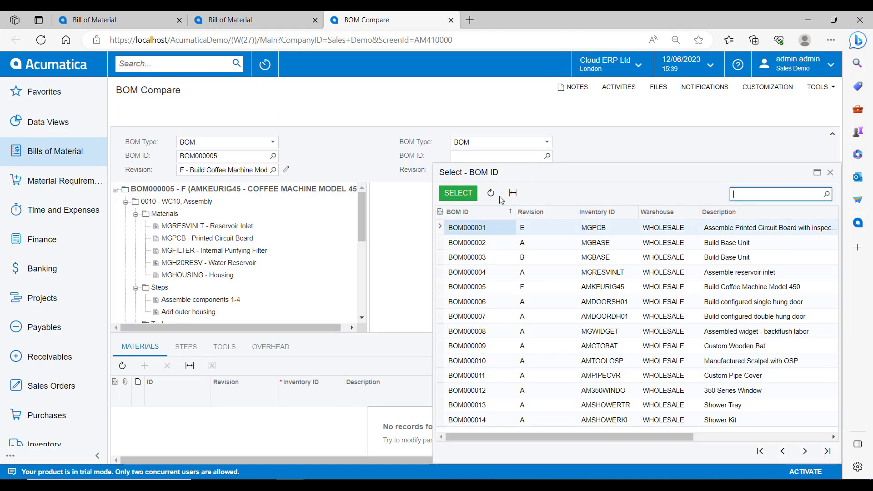
{"action": "left_click", "coordinate": [486, 291]}
{"action": "double_click", "coordinate": [486, 291]}
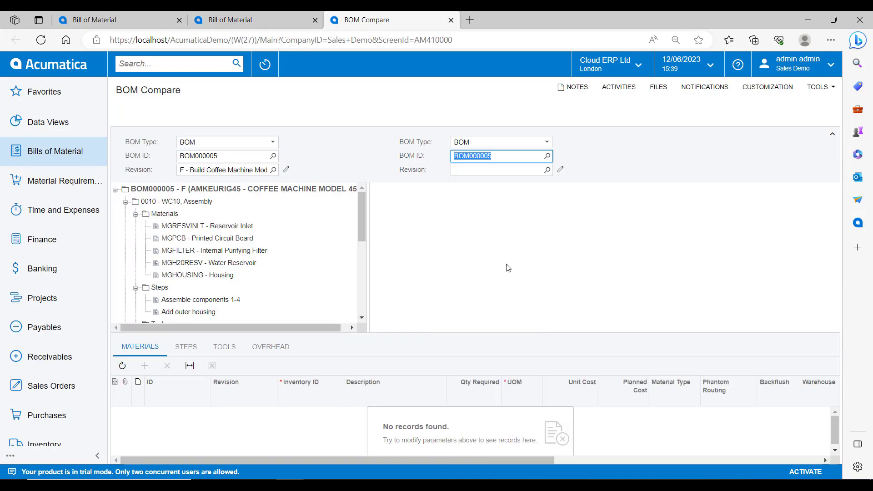
{"action": "left_click", "coordinate": [547, 169]}
{"action": "double_click", "coordinate": [484, 241]}
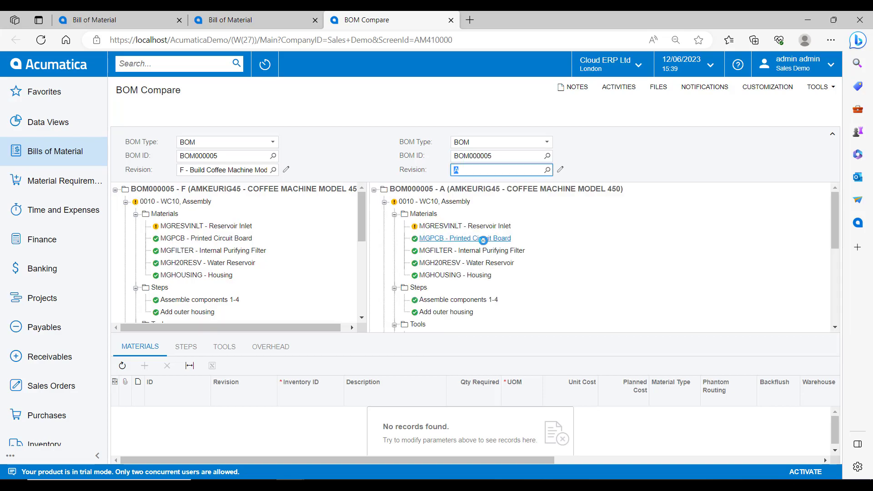
{"action": "left_click", "coordinate": [219, 227]}
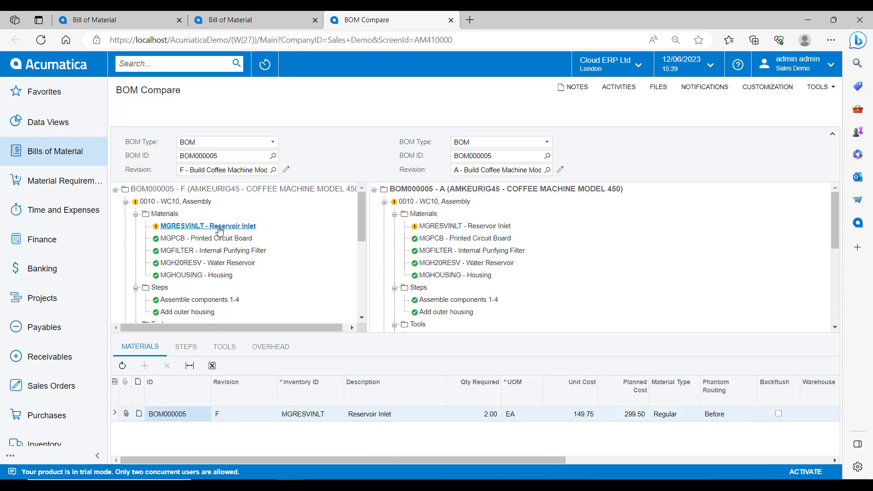
{"action": "left_click", "coordinate": [471, 227]}
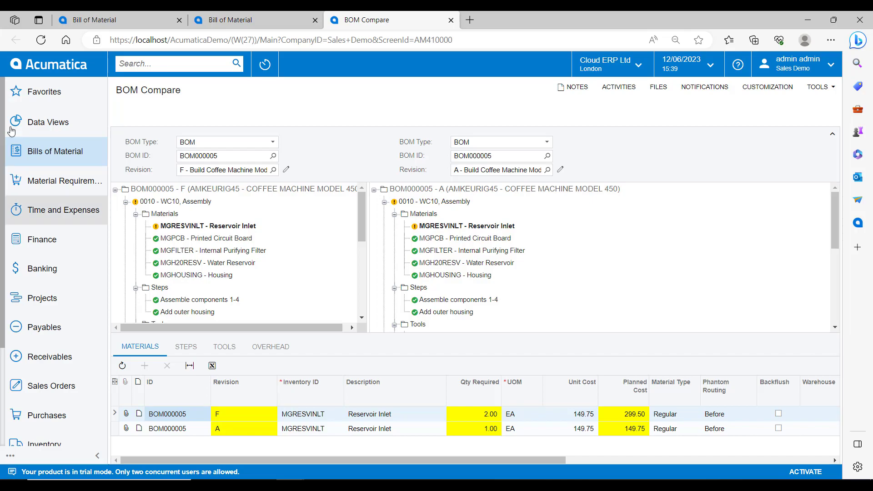
Bring up the Bills of Material sidebar menu over the BOM Compare screen.
{"action": "left_click", "coordinate": [45, 154]}
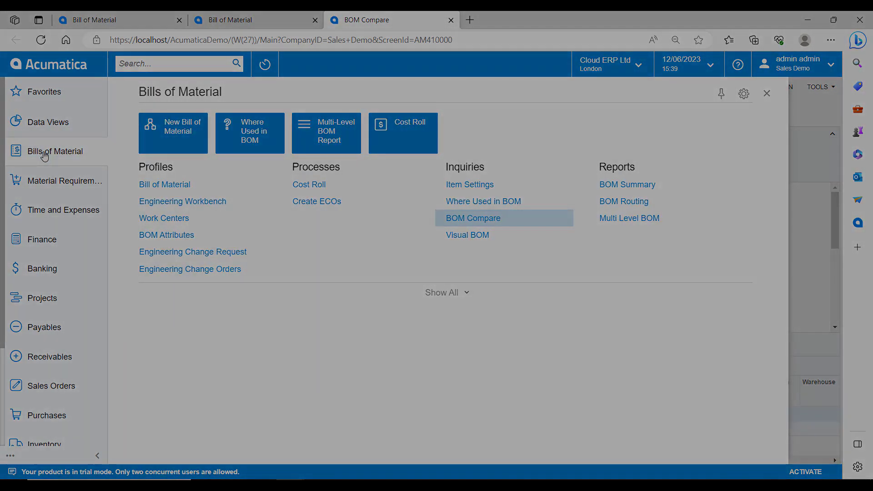